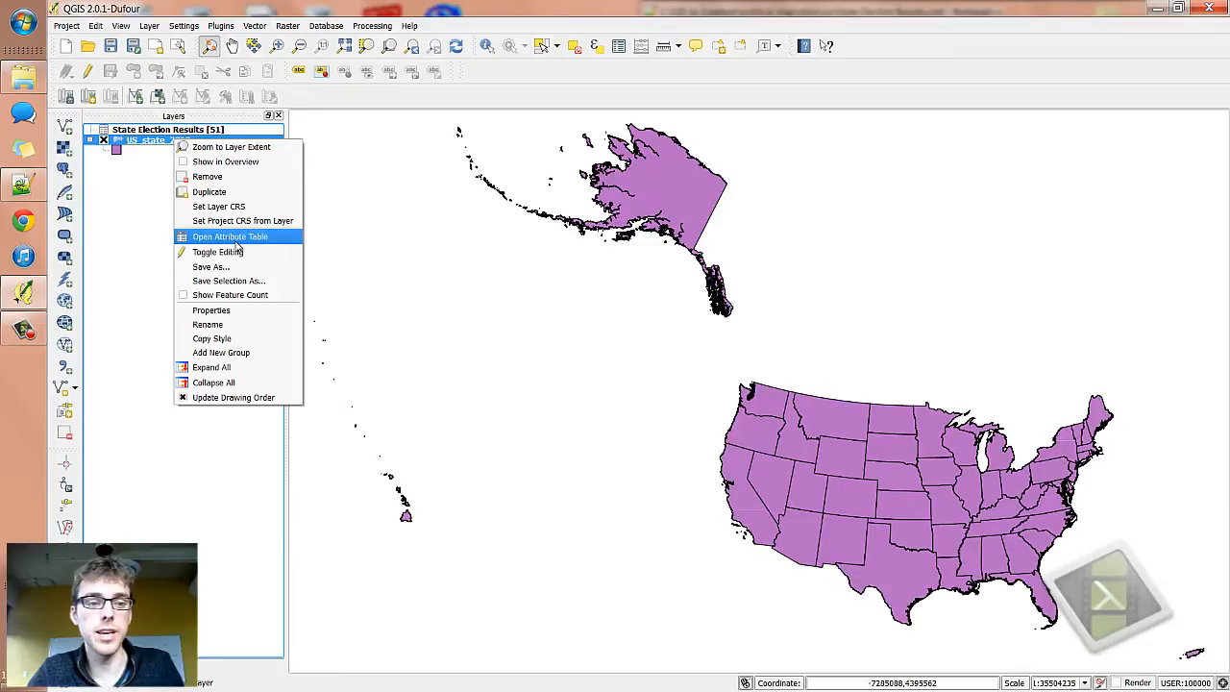
- Open the attribute table of the US_state_2010 layer and widen the joined Electors, Obama and Romney columns to read their full headings
{"action": "left_click", "coordinate": [230, 237]}
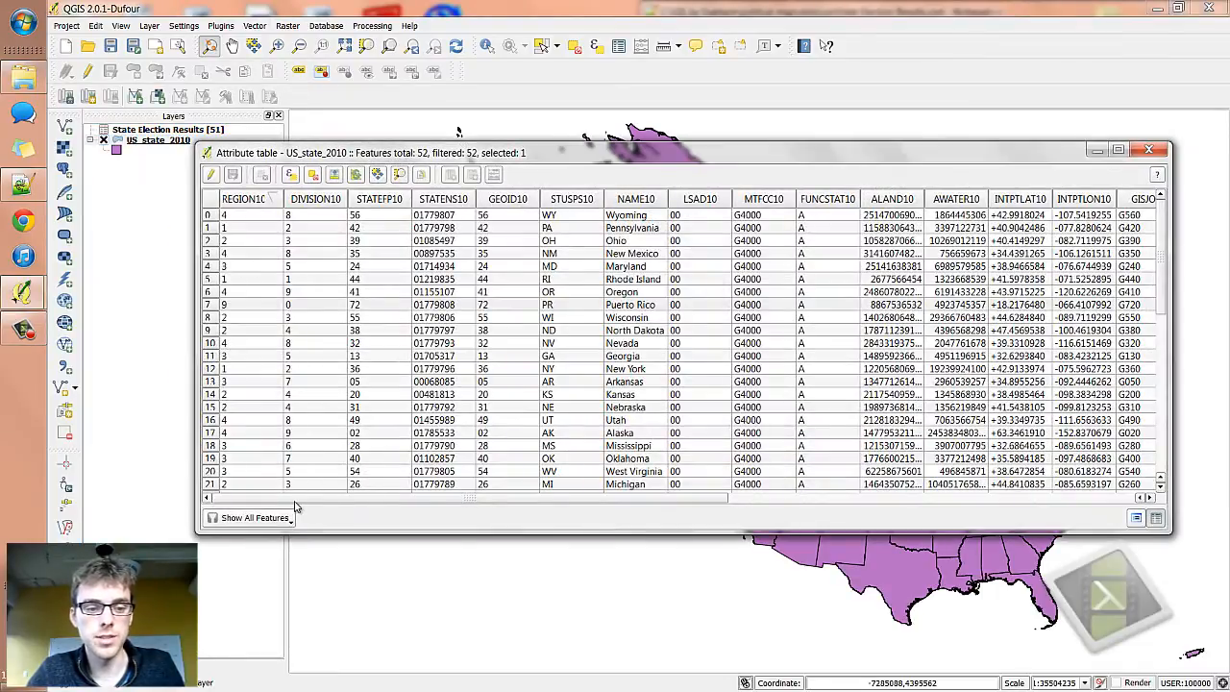
{"action": "left_click_drag", "start_coordinate": [298, 498], "coordinate": [716, 517]}
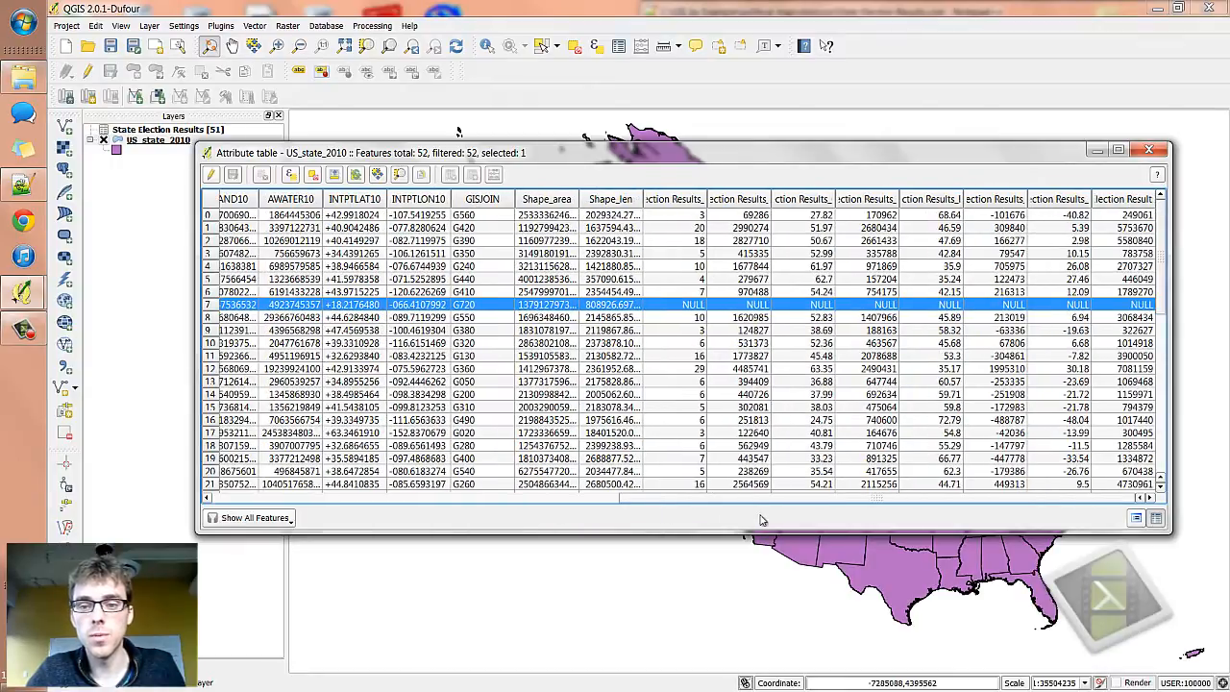
{"action": "left_click_drag", "start_coordinate": [773, 199], "coordinate": [852, 199]}
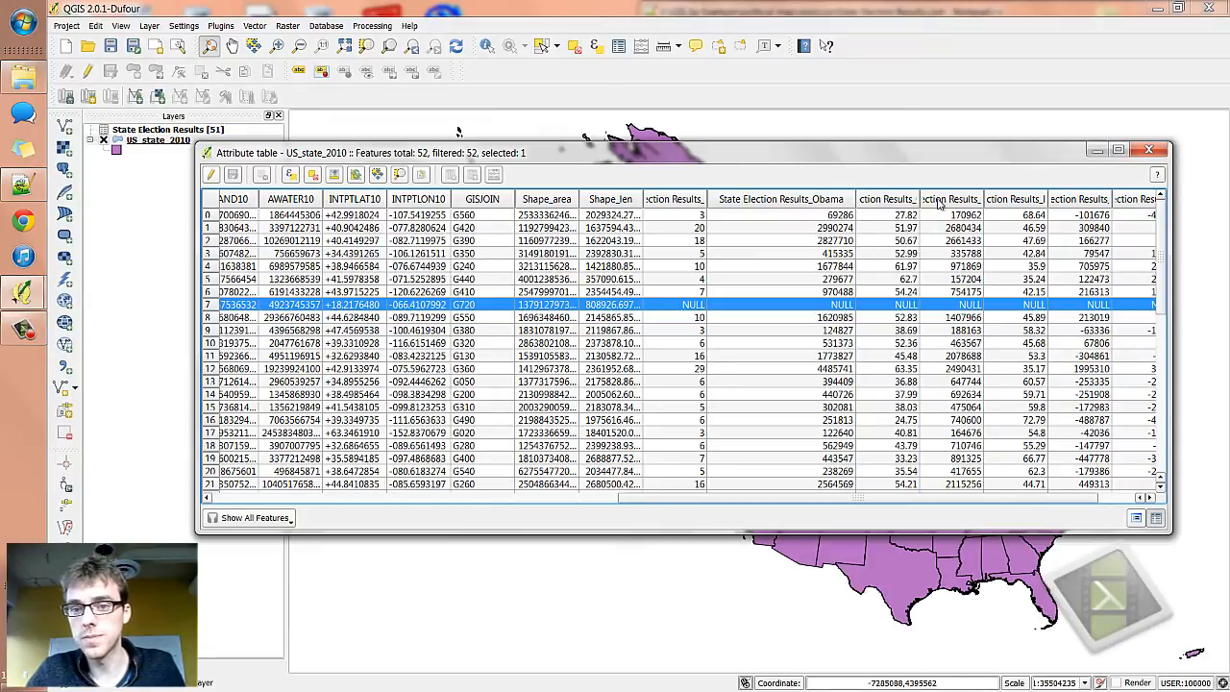
{"action": "left_click_drag", "start_coordinate": [983, 199], "coordinate": [1077, 199]}
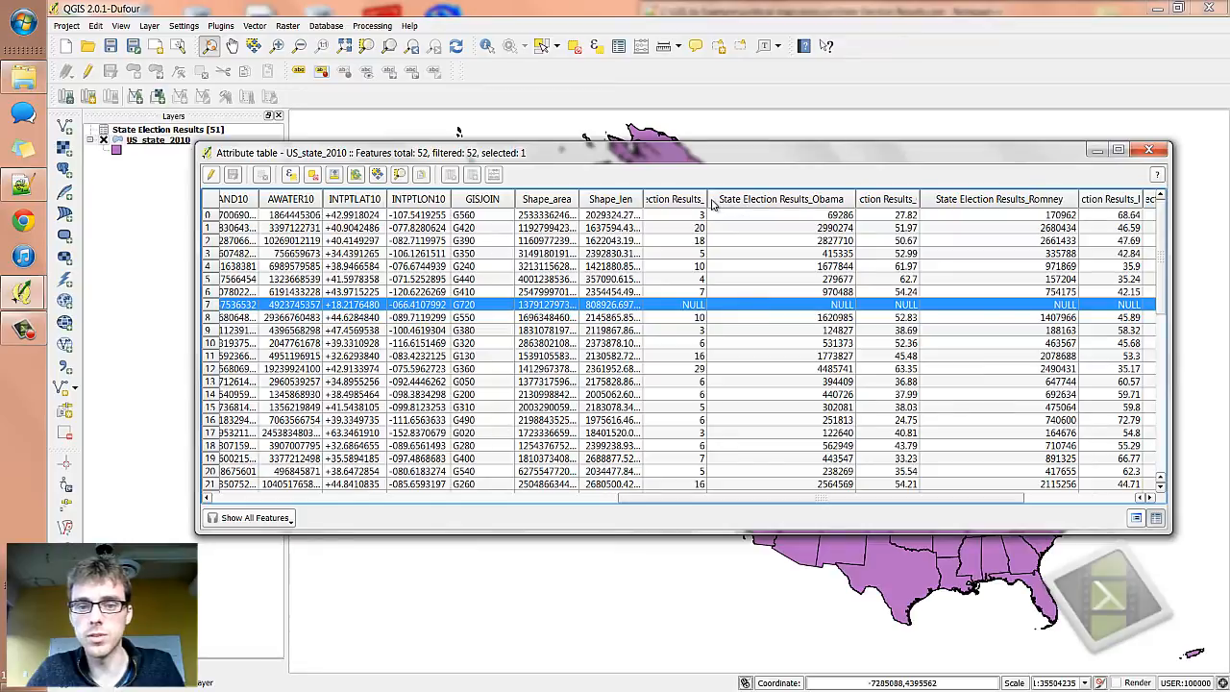
{"action": "left_click_drag", "start_coordinate": [711, 199], "coordinate": [800, 199]}
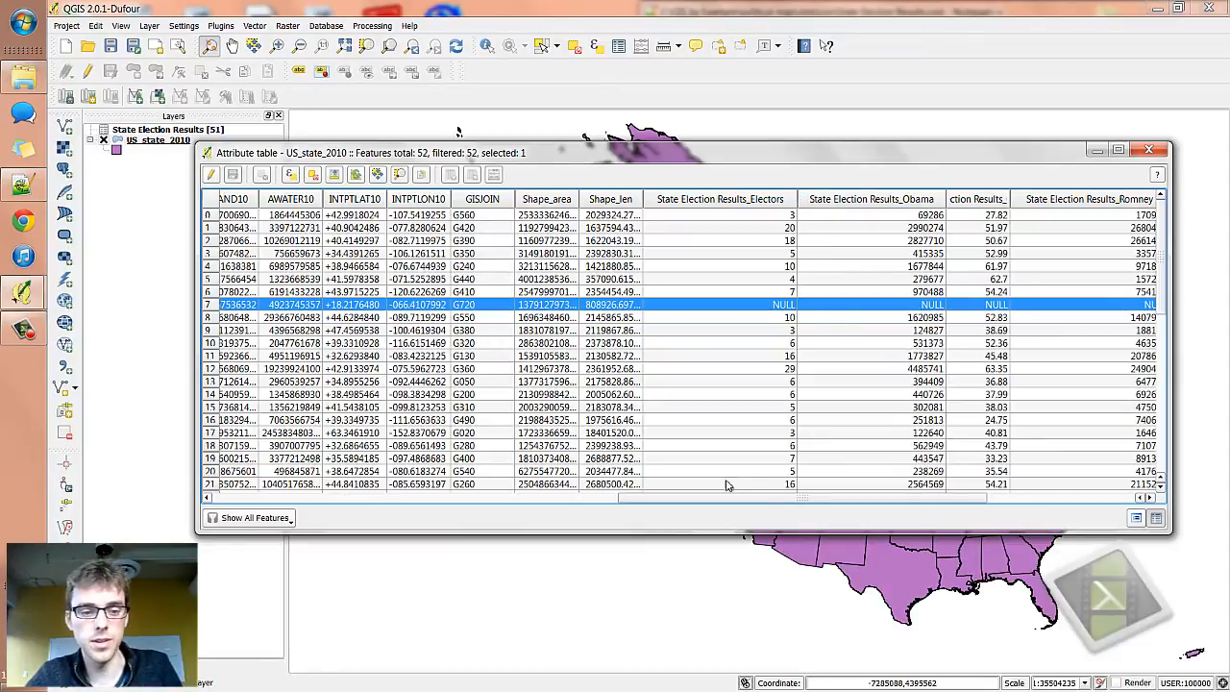
{"action": "left_click_drag", "start_coordinate": [792, 503], "coordinate": [947, 502]}
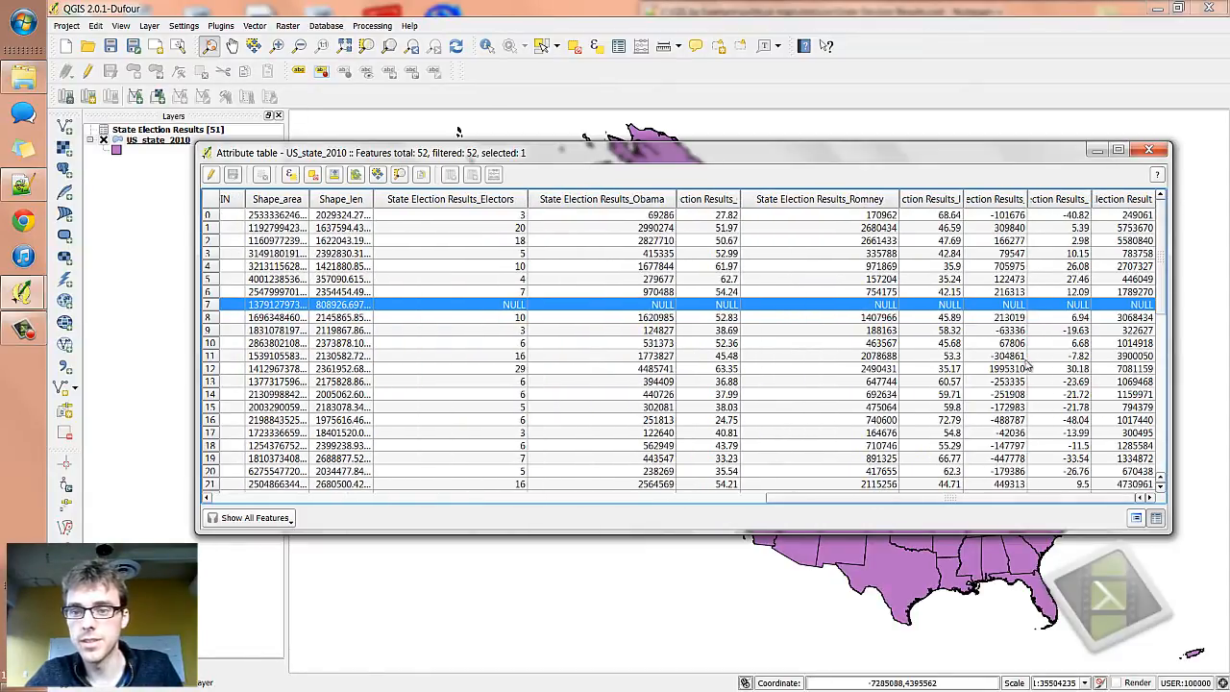
- Widen the joined MarginP and Margin columns to read their full headings, and close the attribute table
{"action": "left_click_drag", "start_coordinate": [1093, 198], "coordinate": [1150, 195]}
{"action": "left_click_drag", "start_coordinate": [918, 501], "coordinate": [985, 498]}
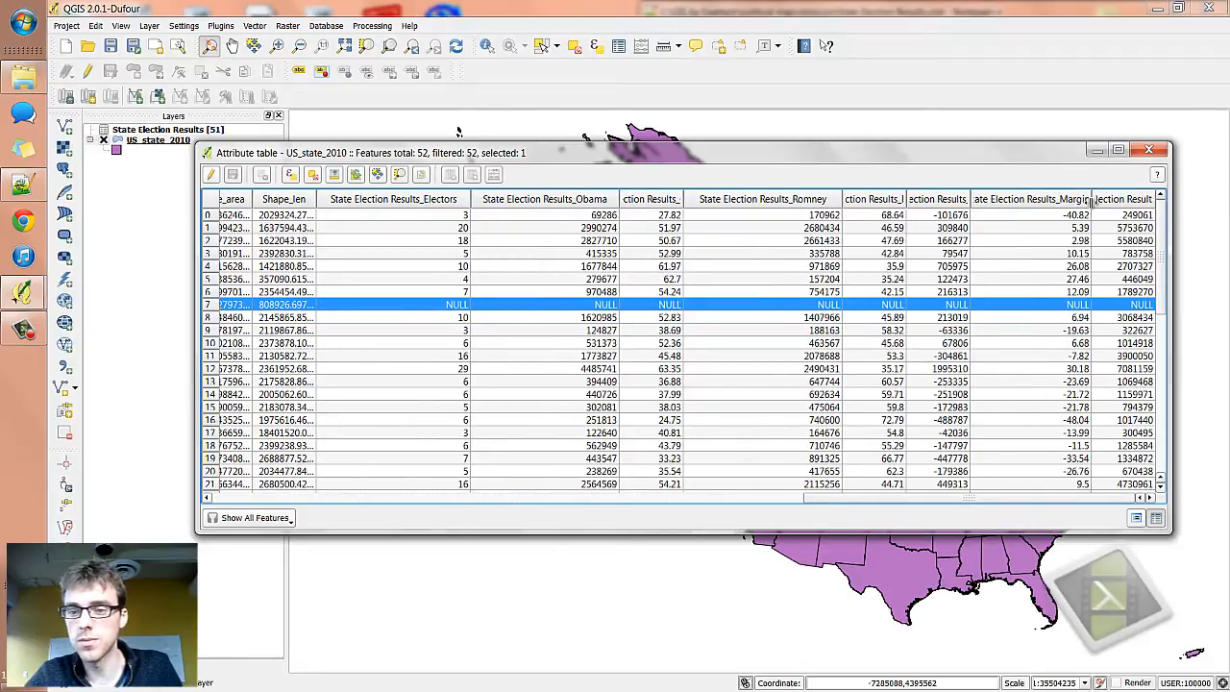
{"action": "left_click_drag", "start_coordinate": [1093, 199], "coordinate": [1130, 199]}
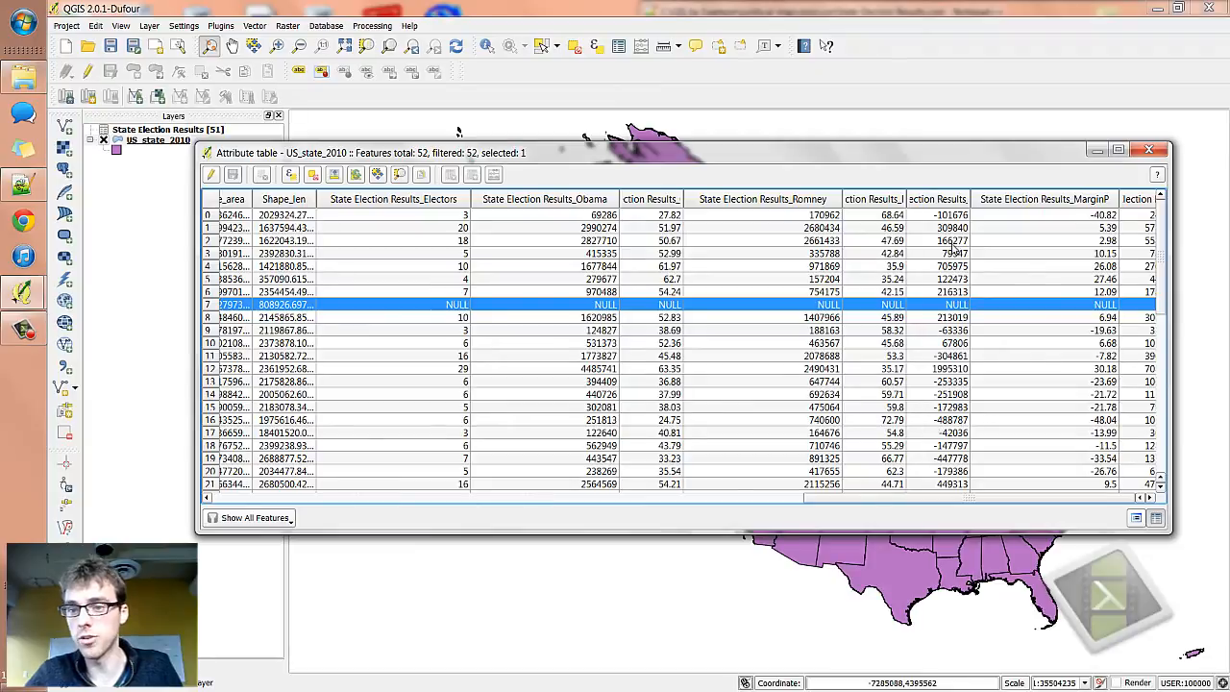
{"action": "left_click", "coordinate": [975, 200]}
{"action": "left_click_drag", "start_coordinate": [974, 199], "coordinate": [1079, 199]}
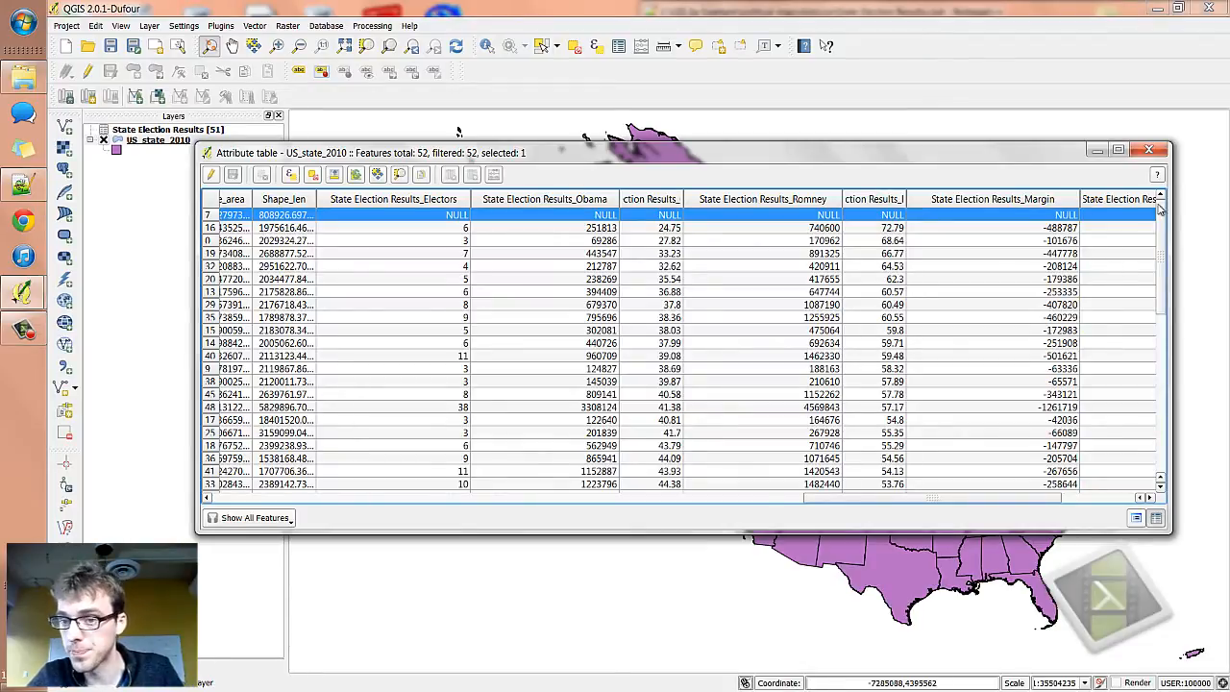
{"action": "left_click", "coordinate": [1150, 150]}
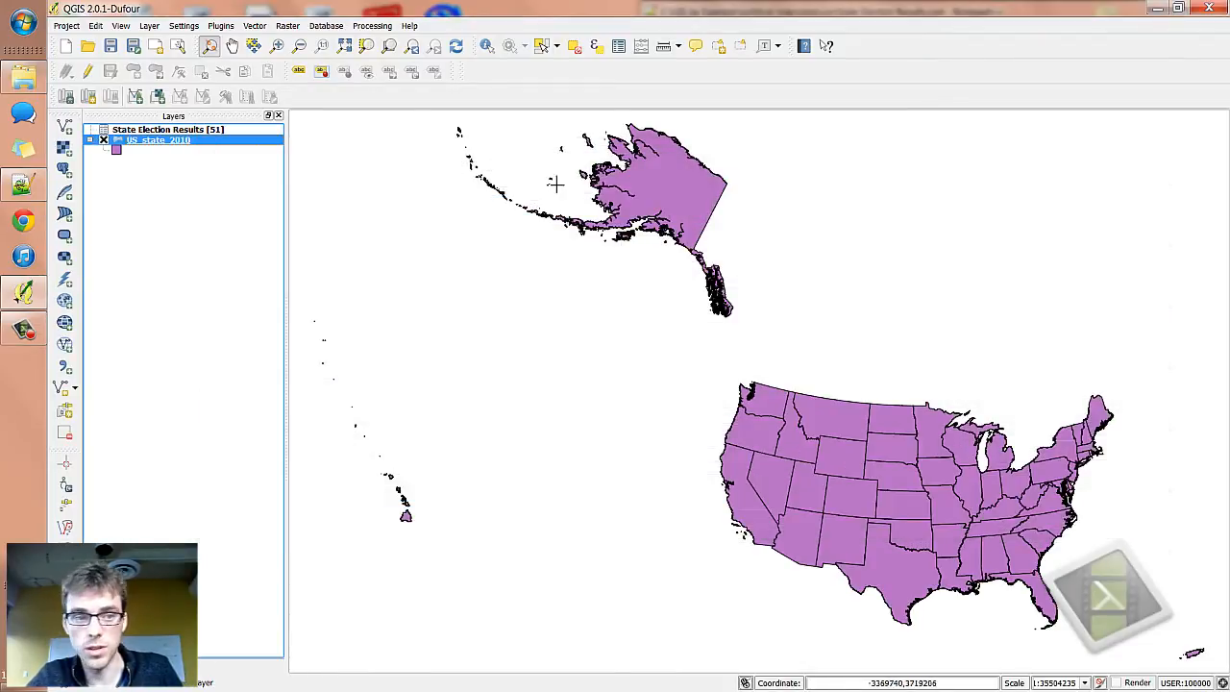
- Switch the US_state_2010 layer's style to Graduated, classified on the State Election Results_Margin column
{"action": "right_click", "coordinate": [188, 145]}
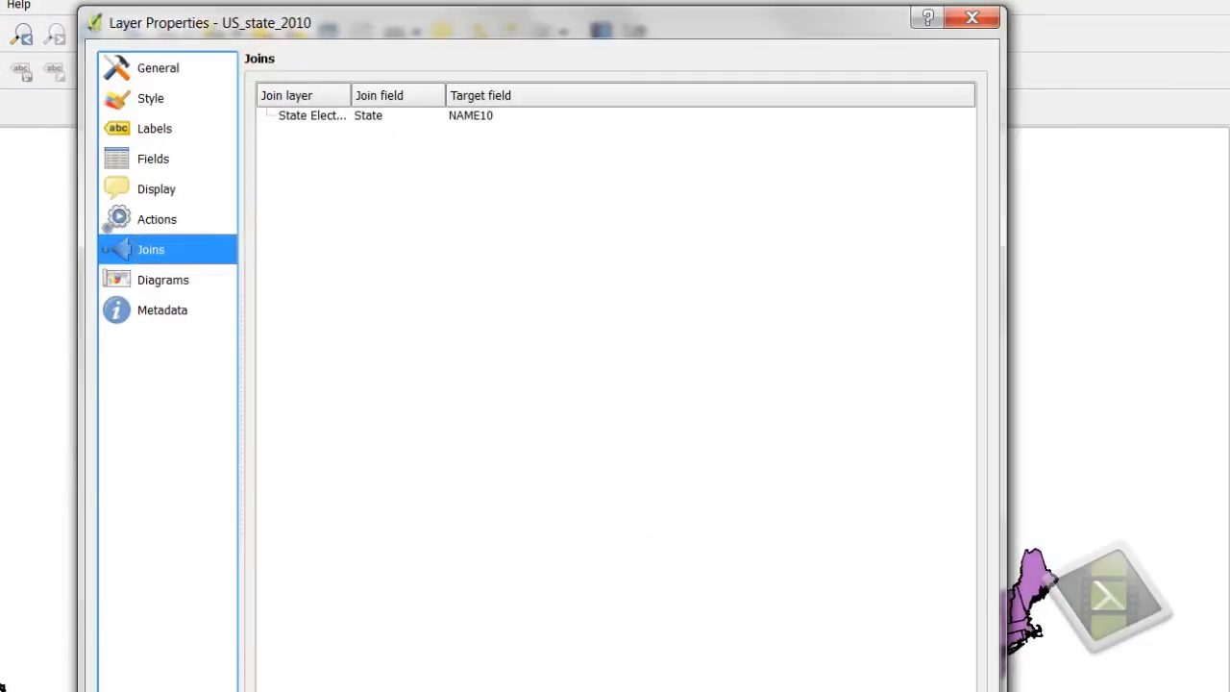
{"action": "left_click", "coordinate": [159, 96]}
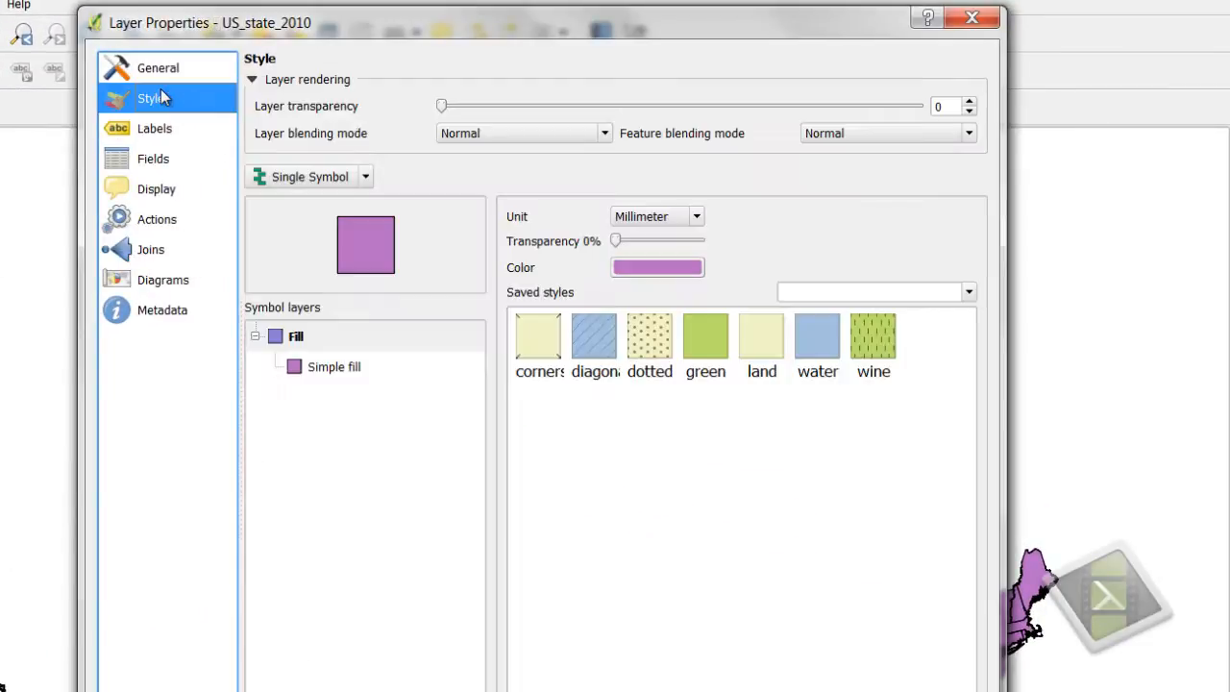
{"action": "left_click", "coordinate": [315, 177]}
{"action": "left_click", "coordinate": [322, 240]}
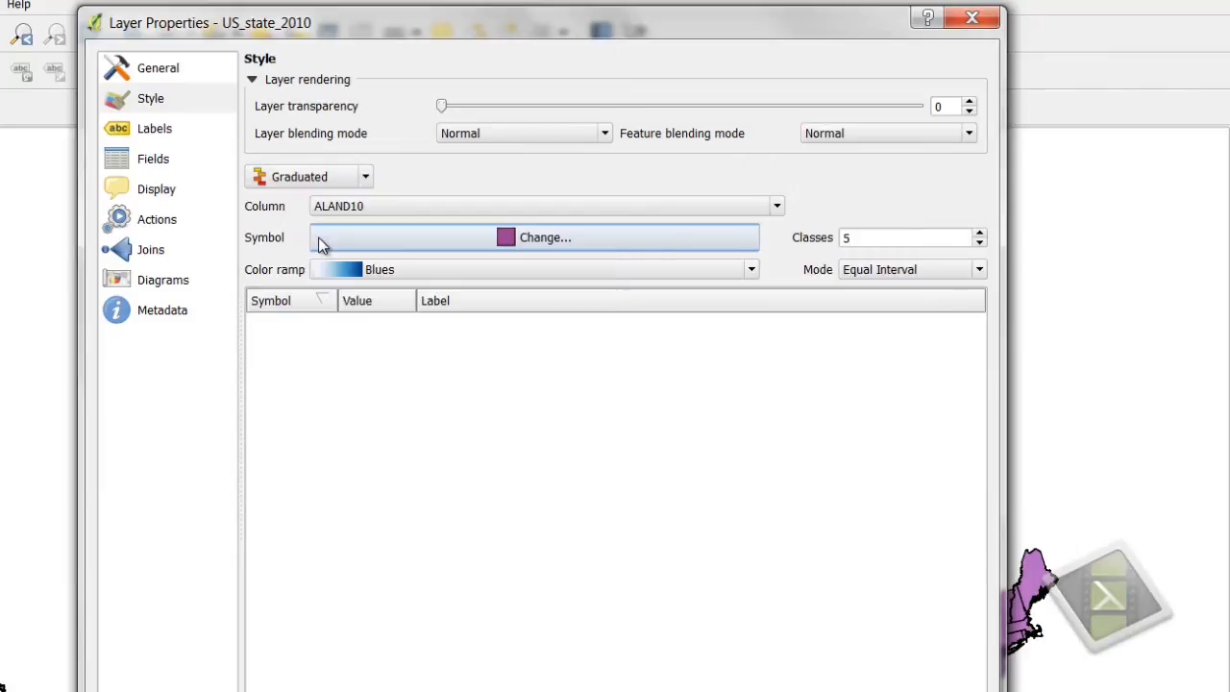
{"action": "left_click", "coordinate": [419, 215]}
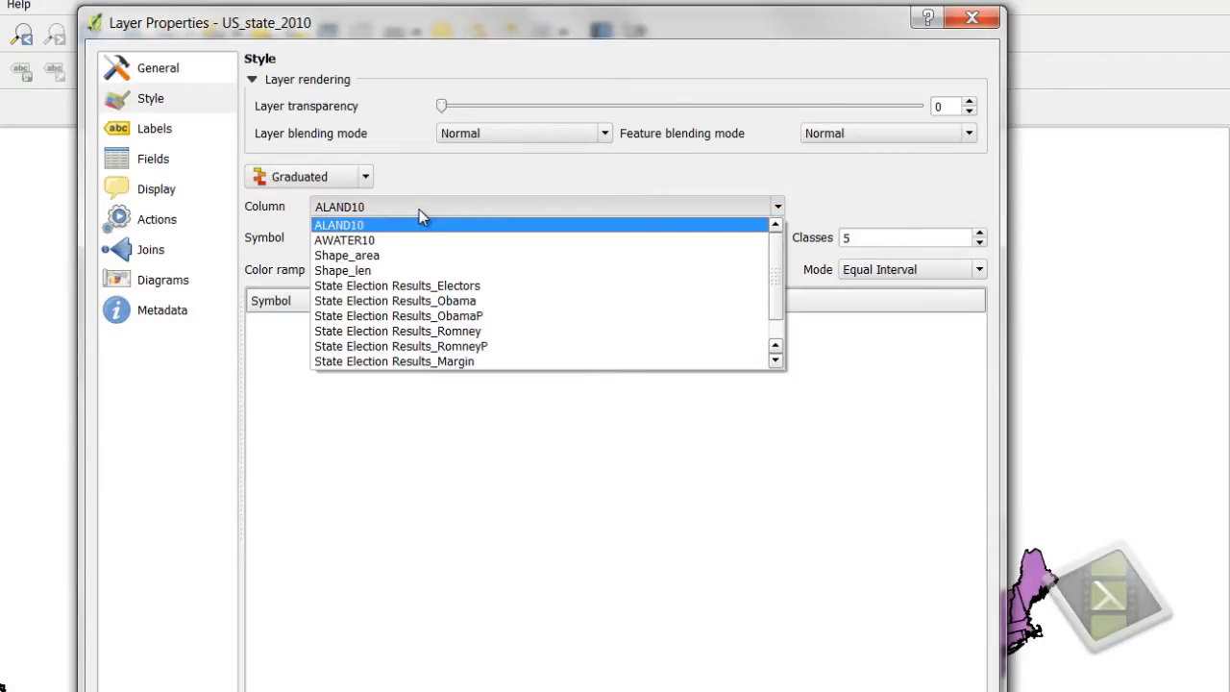
{"action": "scroll", "coordinate": [781, 310], "scroll_direction": "down", "scroll_amount": 1}
{"action": "scroll", "coordinate": [781, 310], "scroll_direction": "down", "scroll_amount": 1}
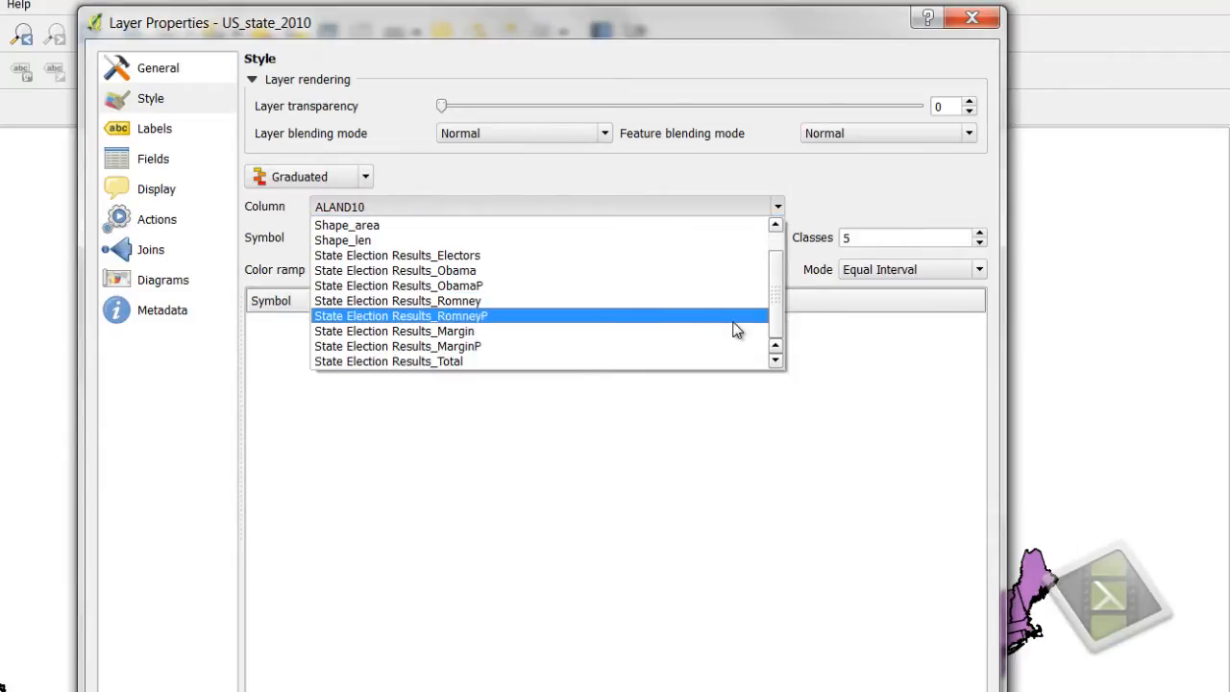
{"action": "left_click", "coordinate": [662, 332]}
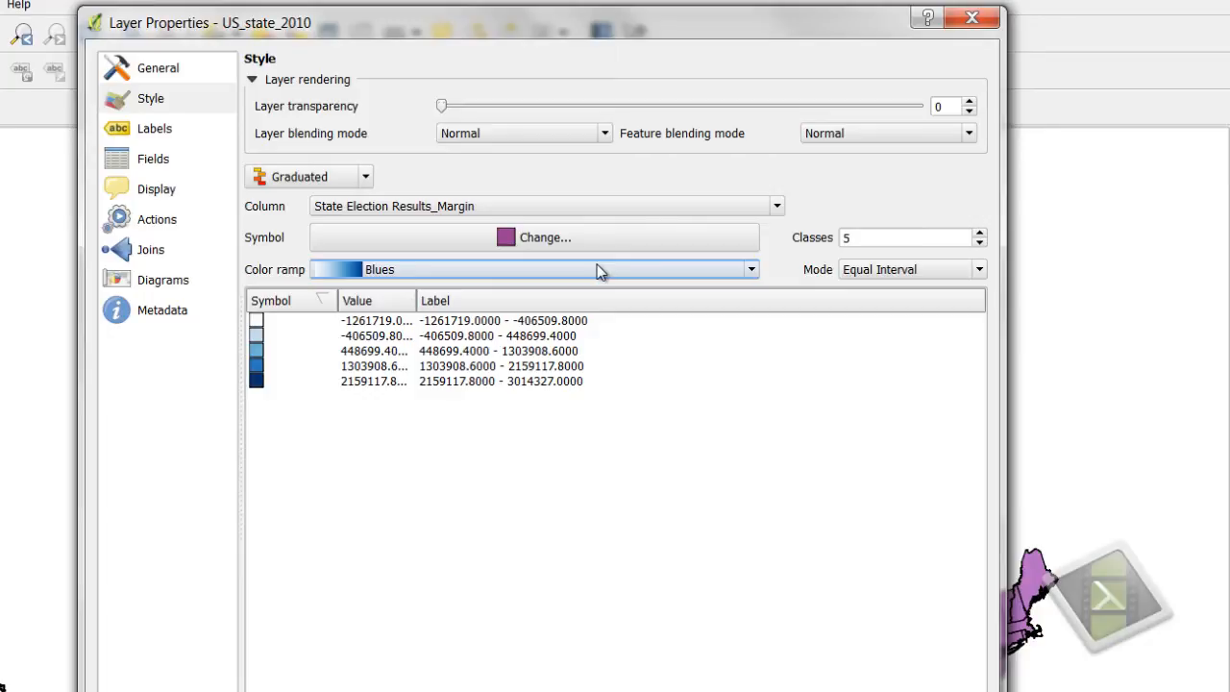
- Style the margin classes with the Greens color ramp in 6 classes and apply the style to the map
{"action": "left_click", "coordinate": [597, 270]}
{"action": "left_click", "coordinate": [529, 363]}
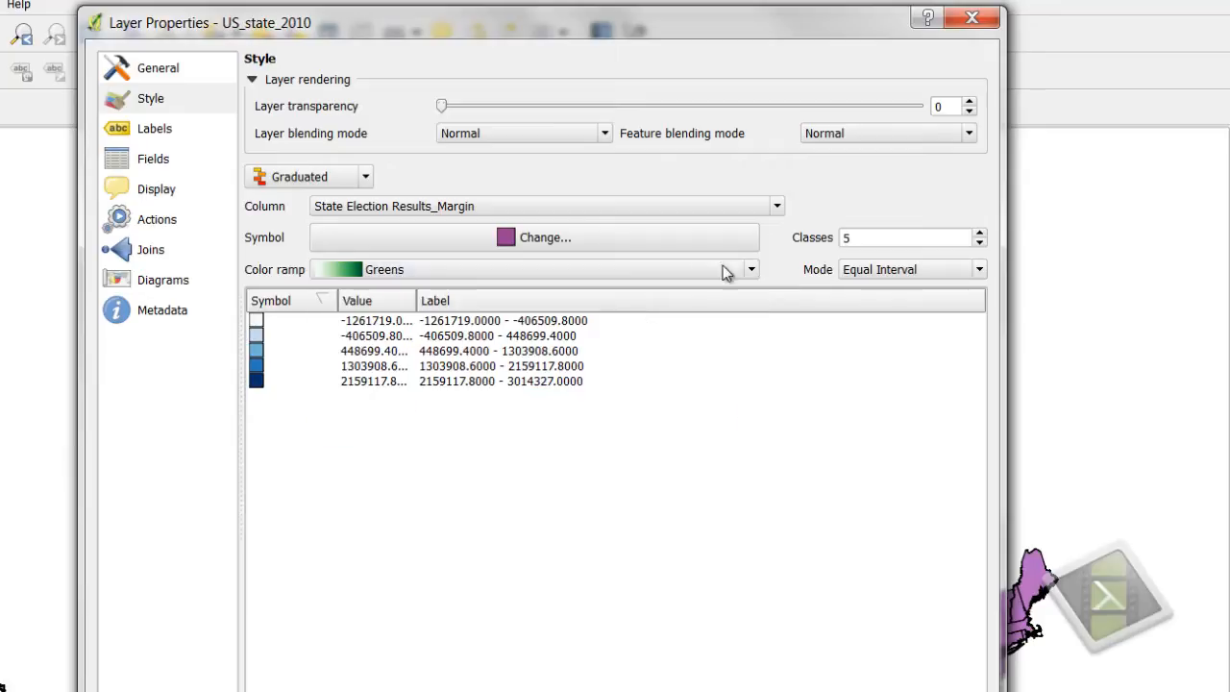
{"action": "left_click", "coordinate": [980, 245]}
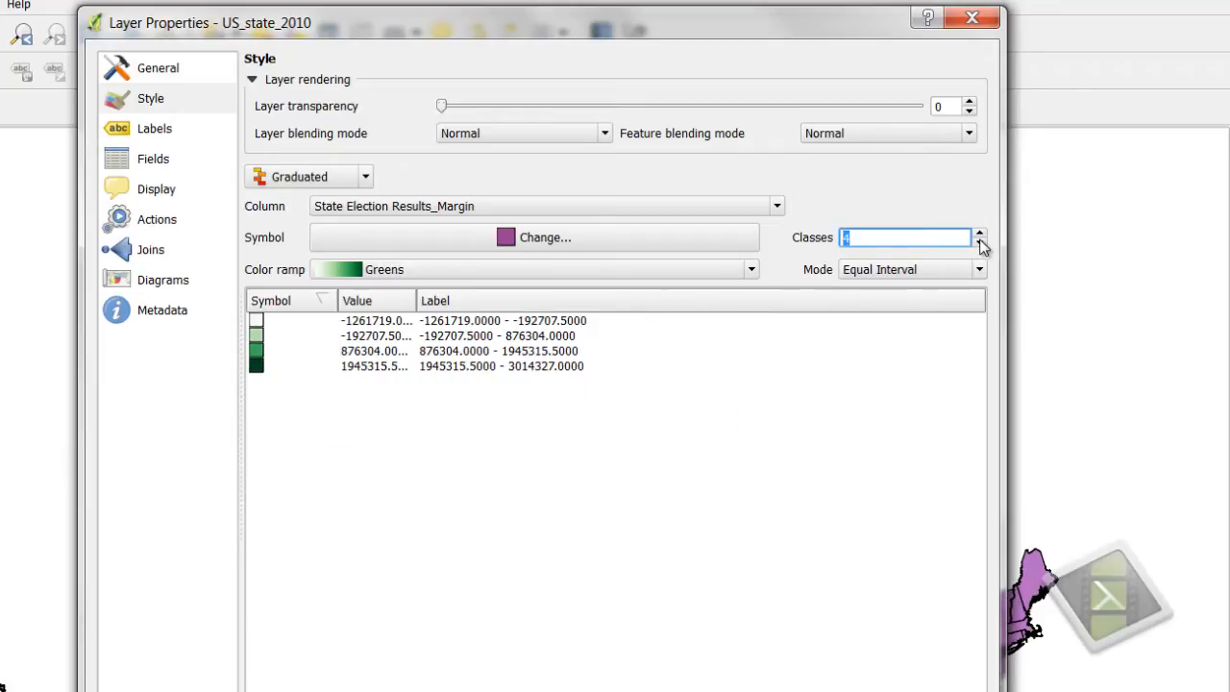
{"action": "left_click", "coordinate": [980, 234]}
{"action": "left_click", "coordinate": [979, 233]}
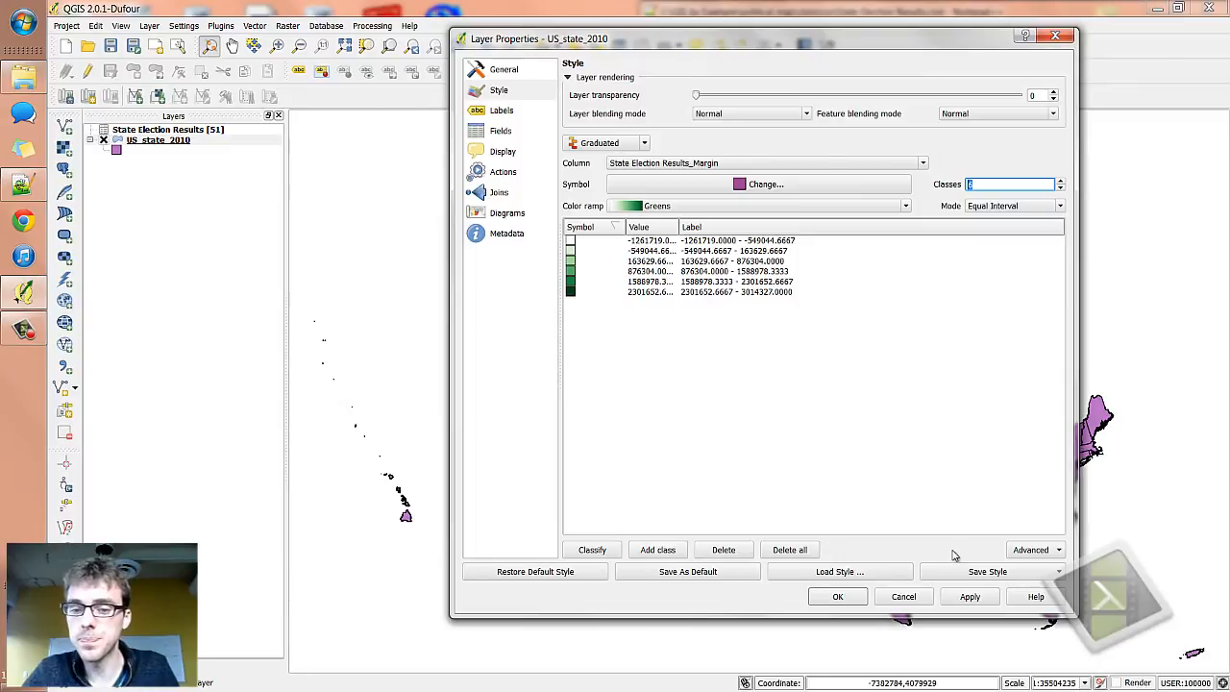
{"action": "left_click", "coordinate": [970, 596]}
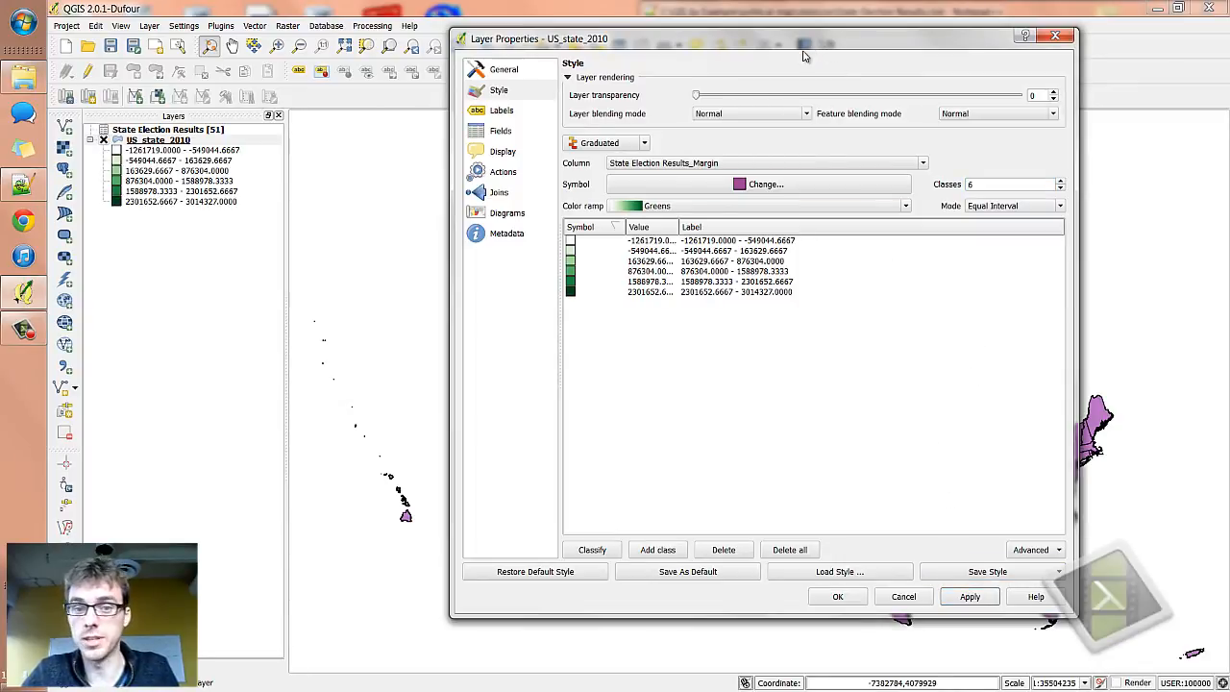
{"action": "left_click_drag", "start_coordinate": [813, 44], "coordinate": [514, 30]}
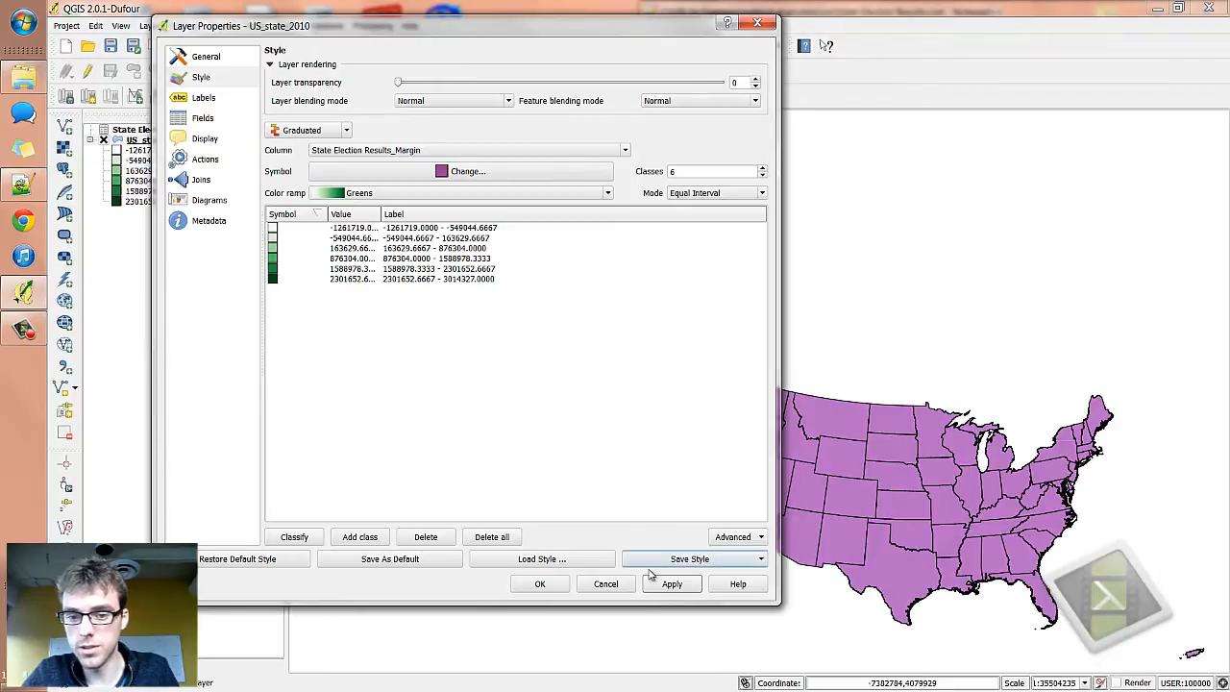
{"action": "left_click", "coordinate": [540, 583]}
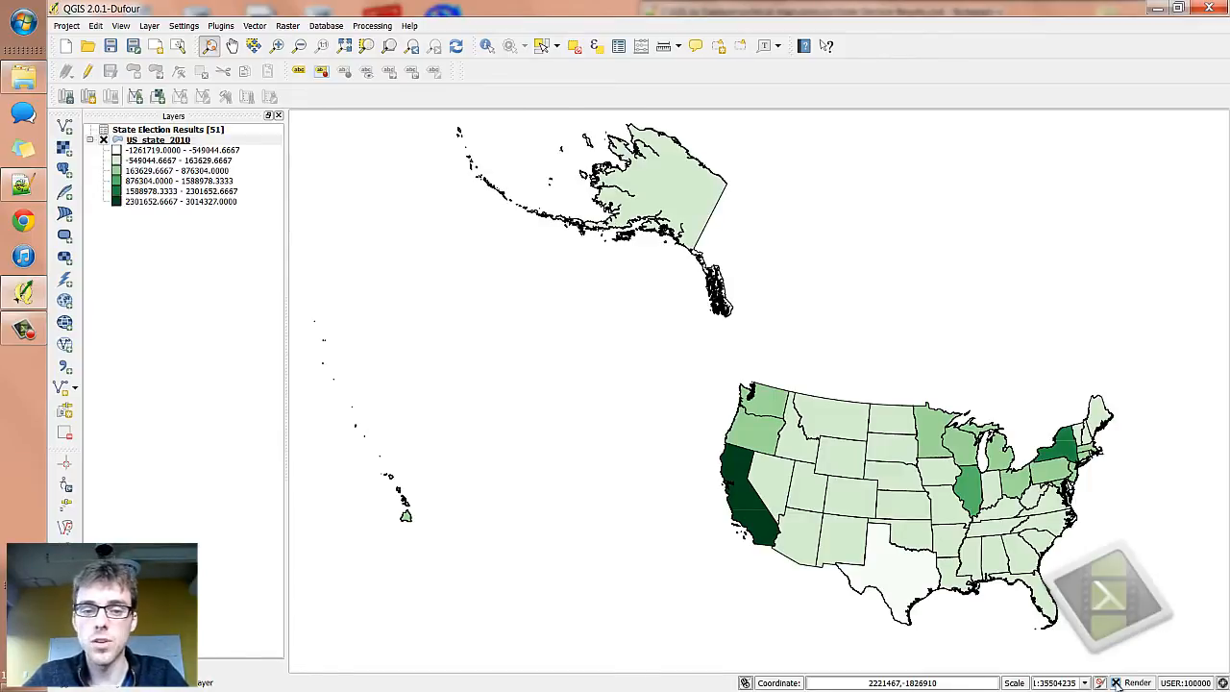
- Reopen the US_state_2010 layer's style properties and choose the RdYlBu color ramp
{"action": "right_click", "coordinate": [144, 140]}
{"action": "left_click", "coordinate": [179, 307]}
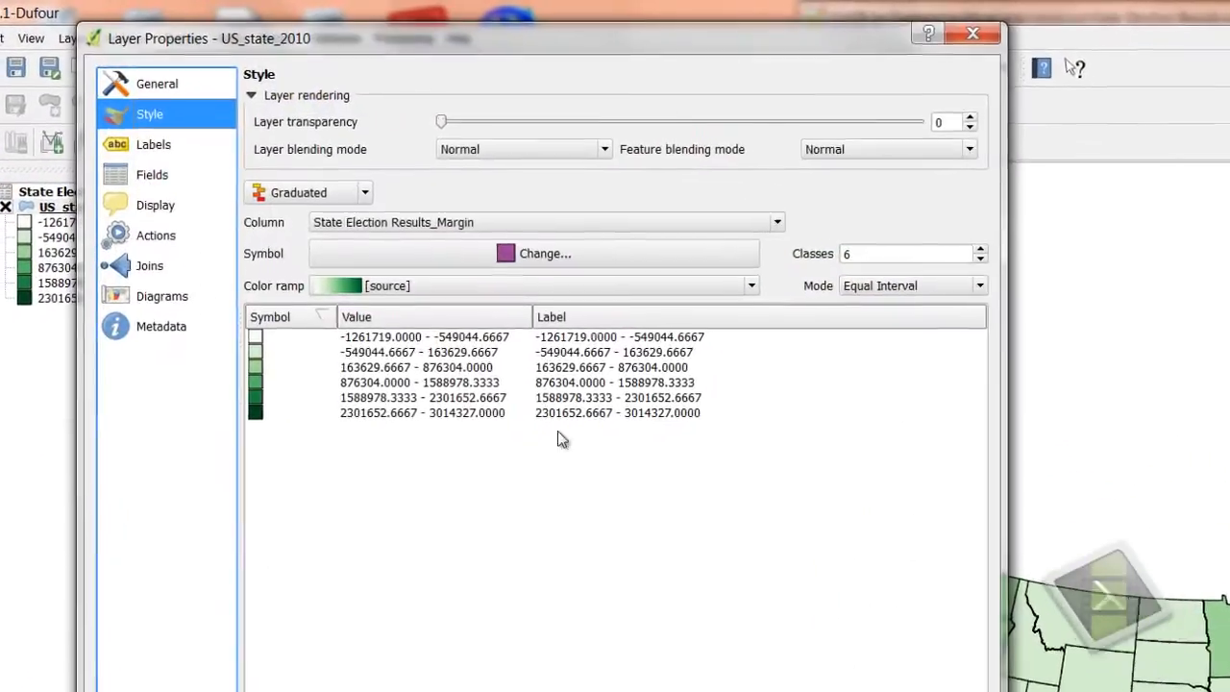
{"action": "left_click", "coordinate": [541, 286]}
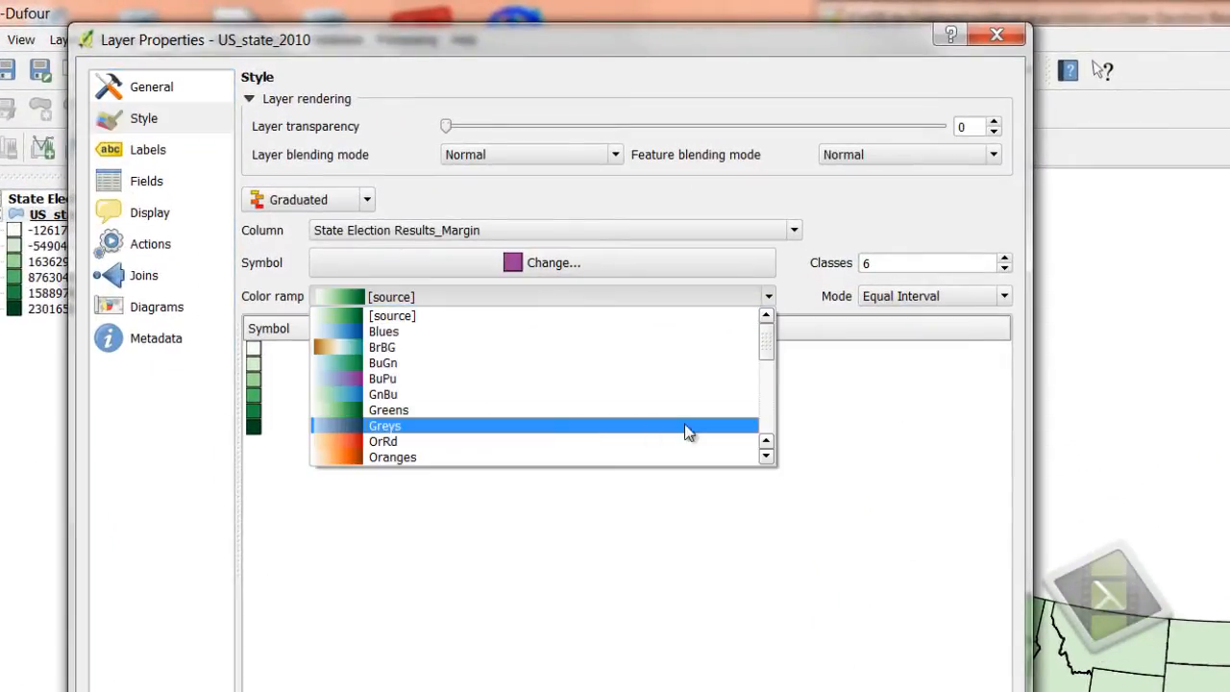
{"action": "left_click_drag", "start_coordinate": [770, 353], "coordinate": [770, 422]}
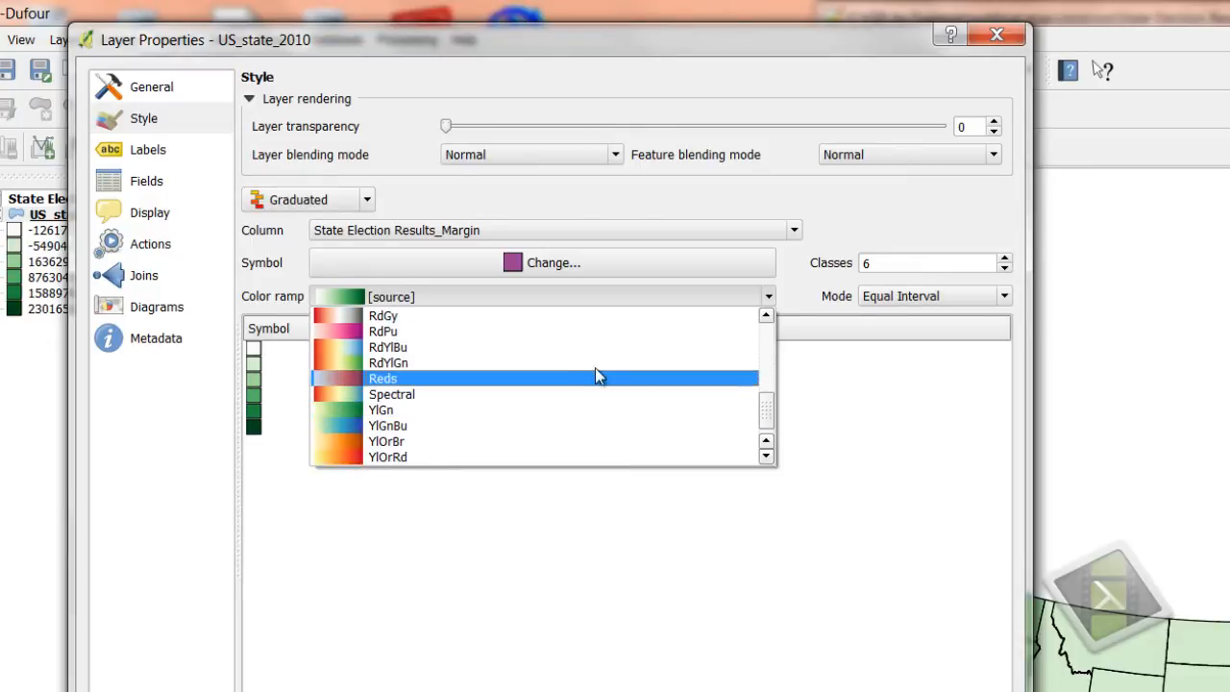
{"action": "left_click", "coordinate": [570, 355]}
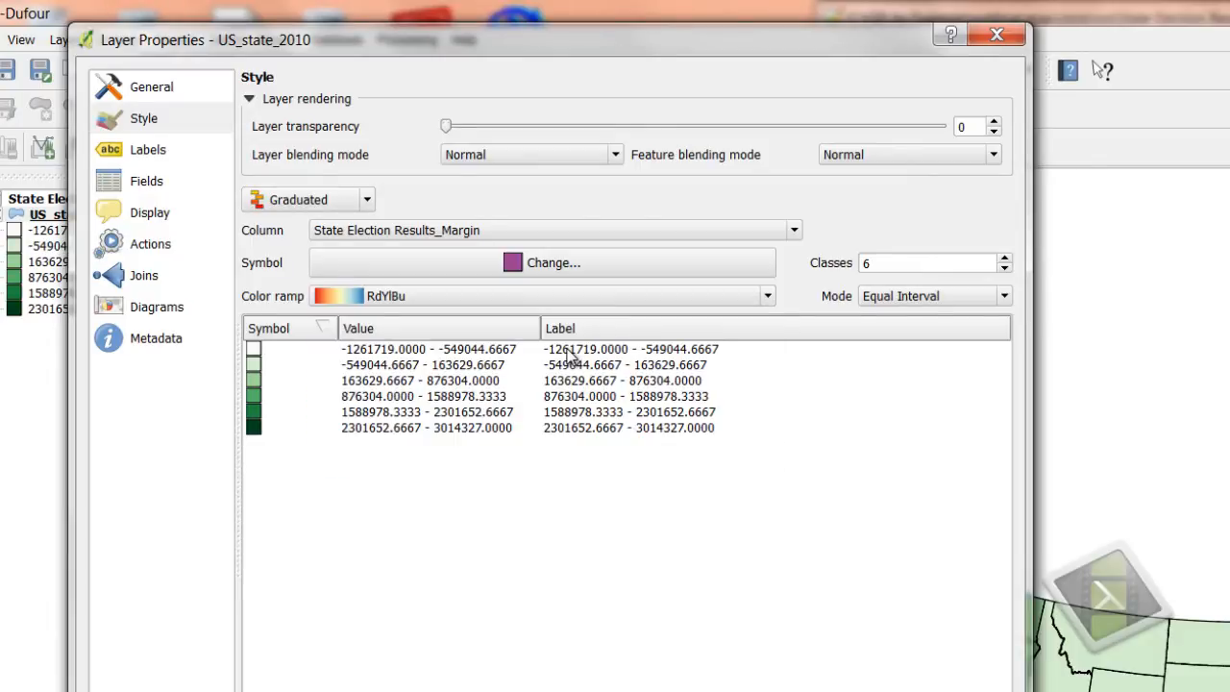
- Reduce the graduated classification to 2 classes
{"action": "left_click", "coordinate": [1004, 268]}
{"action": "left_click", "coordinate": [1004, 269]}
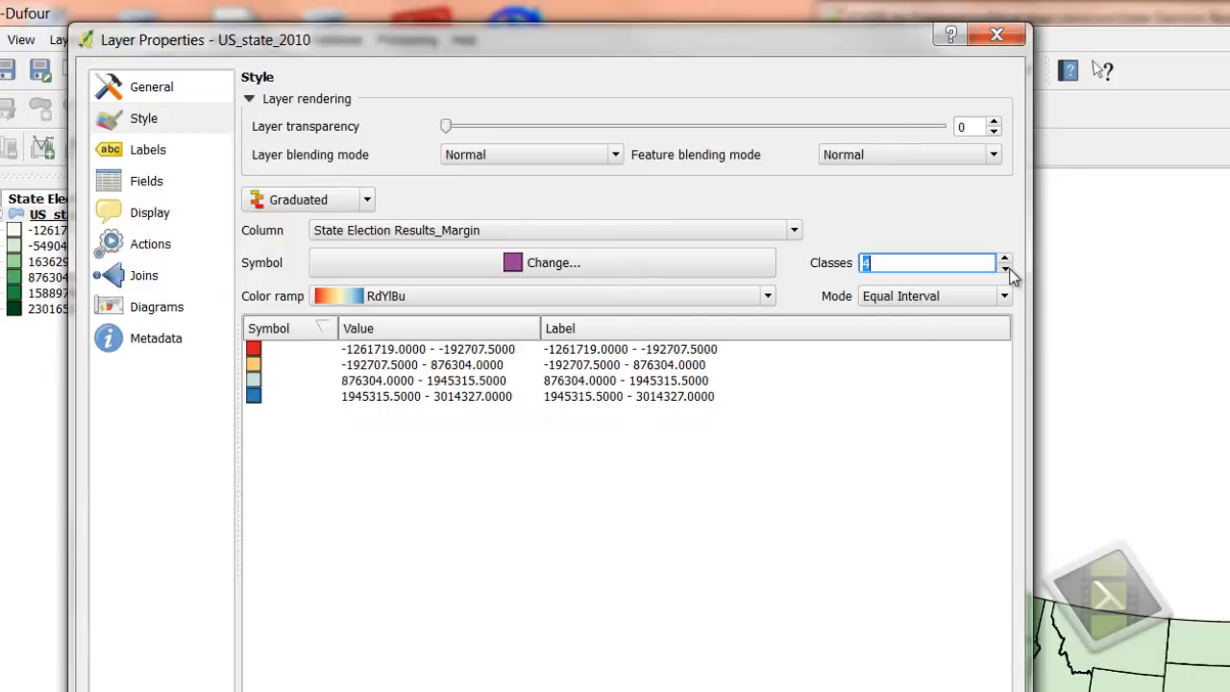
{"action": "left_click", "coordinate": [1005, 268]}
{"action": "left_click", "coordinate": [1004, 268]}
{"action": "left_click", "coordinate": [1004, 269]}
{"action": "left_click", "coordinate": [1005, 258]}
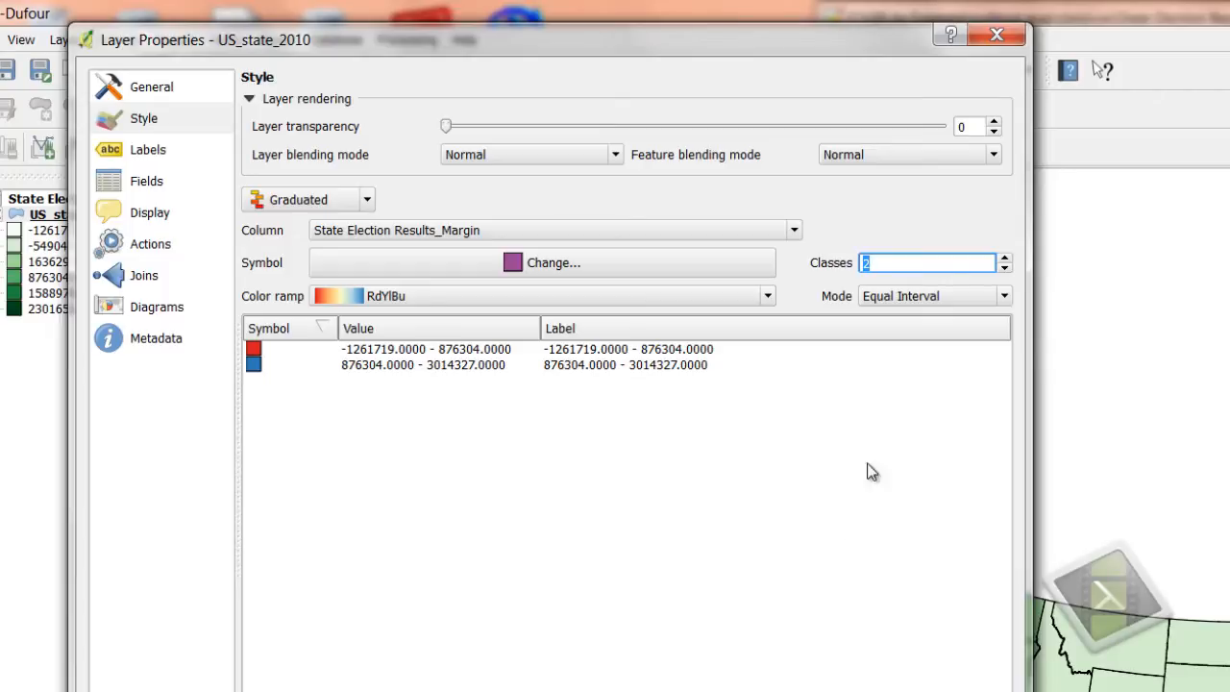
{"action": "left_click", "coordinate": [572, 411]}
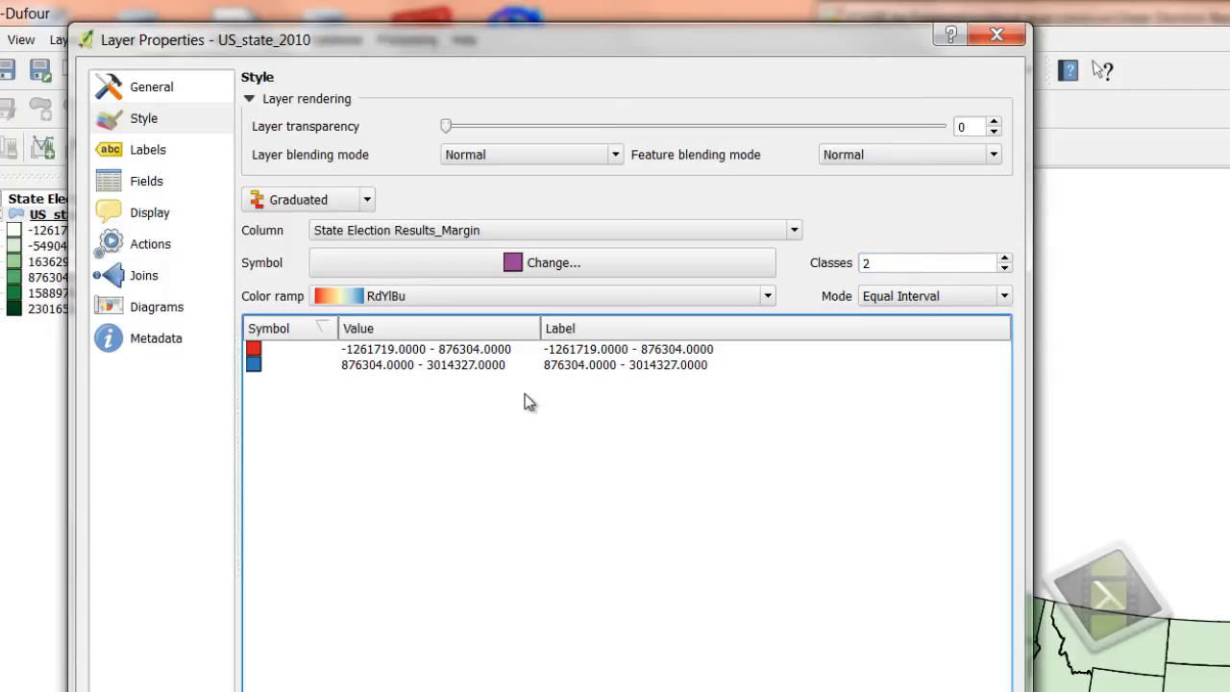
- Set the red class's bounds to a lower value of -100000000 and an upper value of 0
{"action": "double_click", "coordinate": [460, 352]}
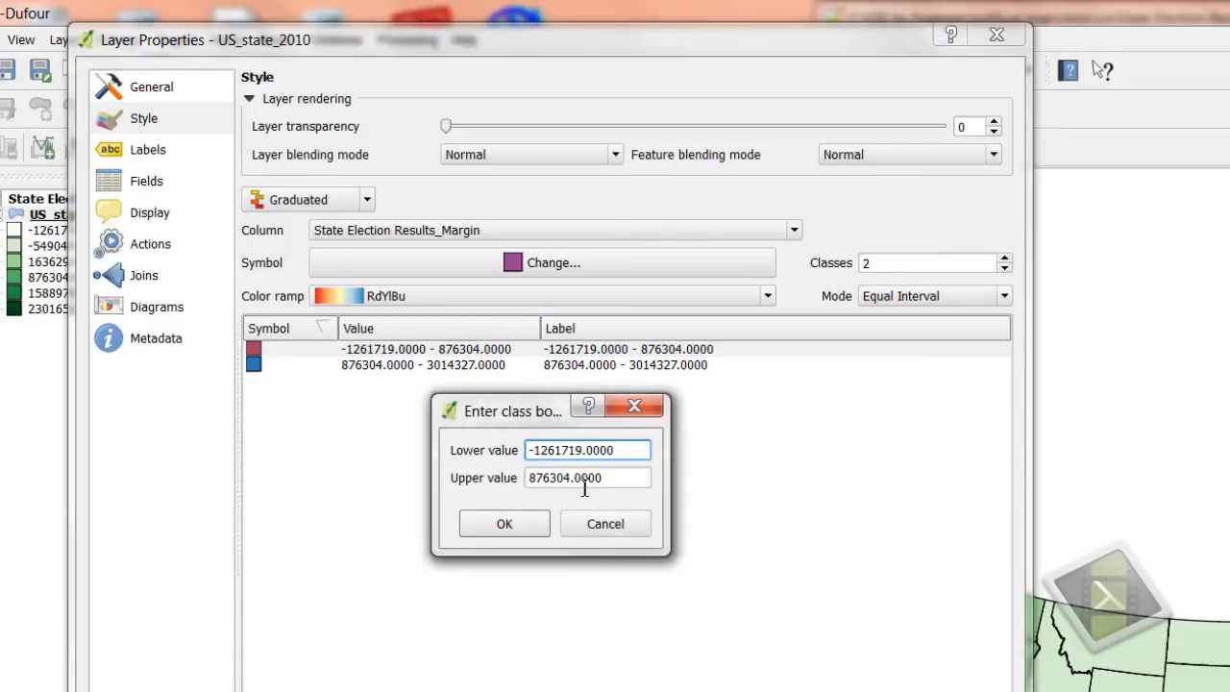
{"action": "left_click", "coordinate": [637, 405]}
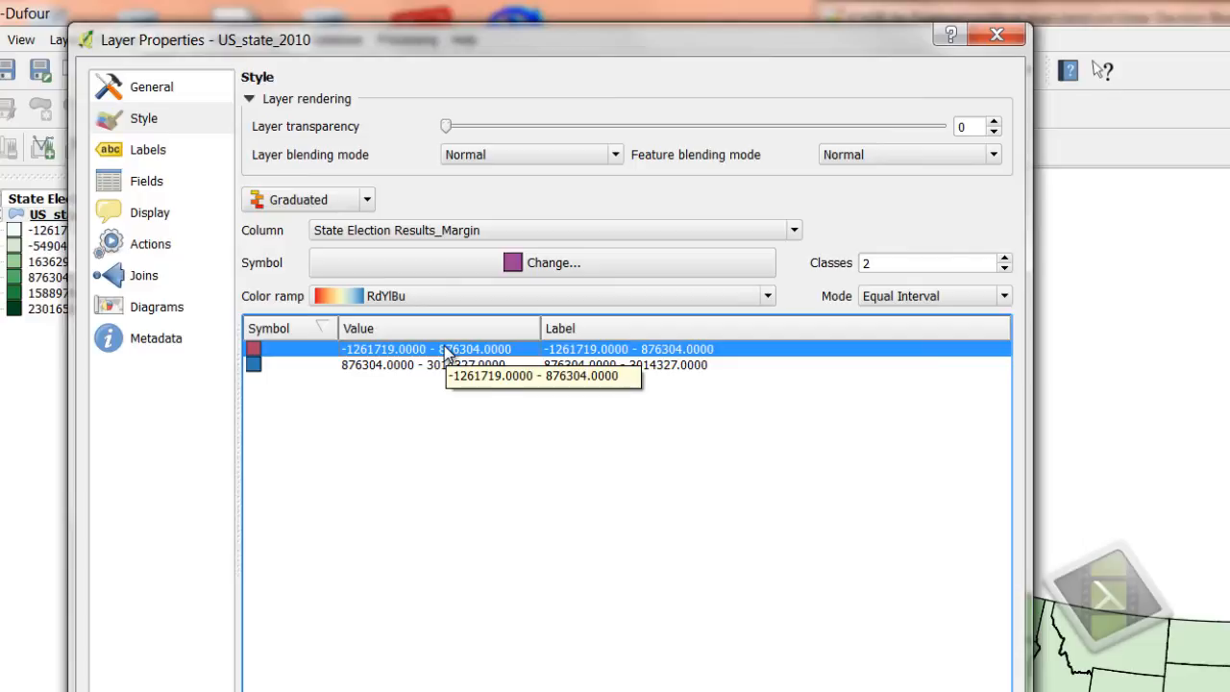
{"action": "double_click", "coordinate": [448, 351]}
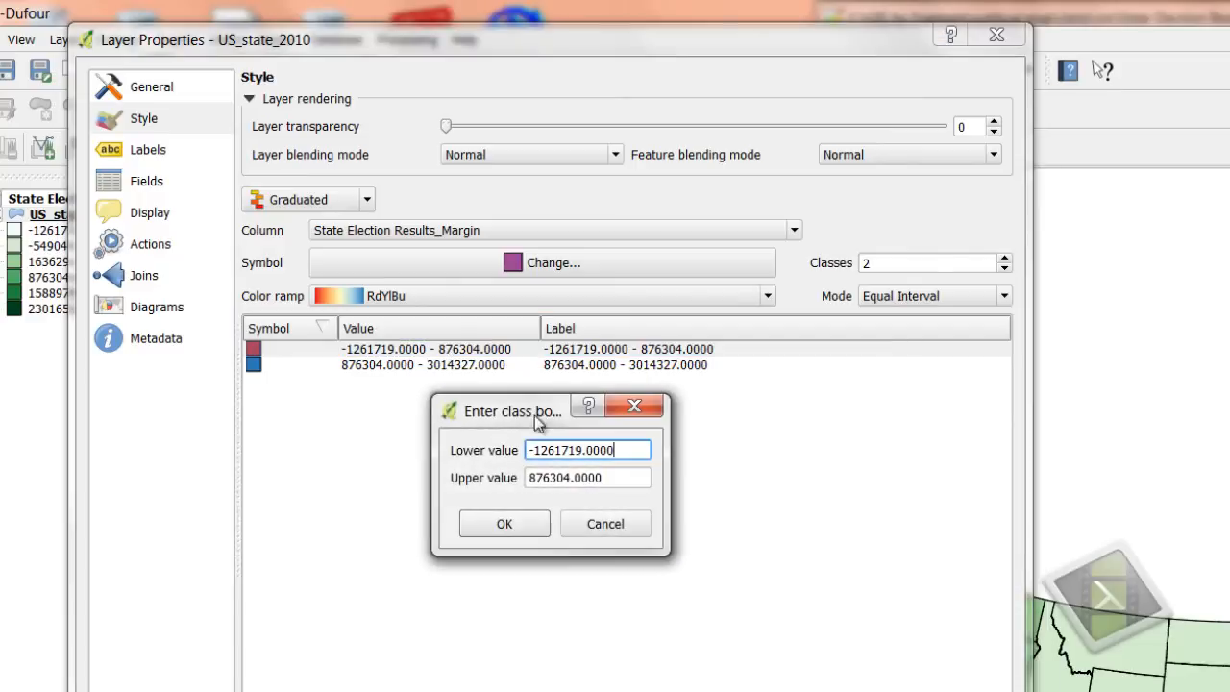
{"action": "left_click", "coordinate": [564, 477]}
{"action": "double_click", "coordinate": [564, 477]}
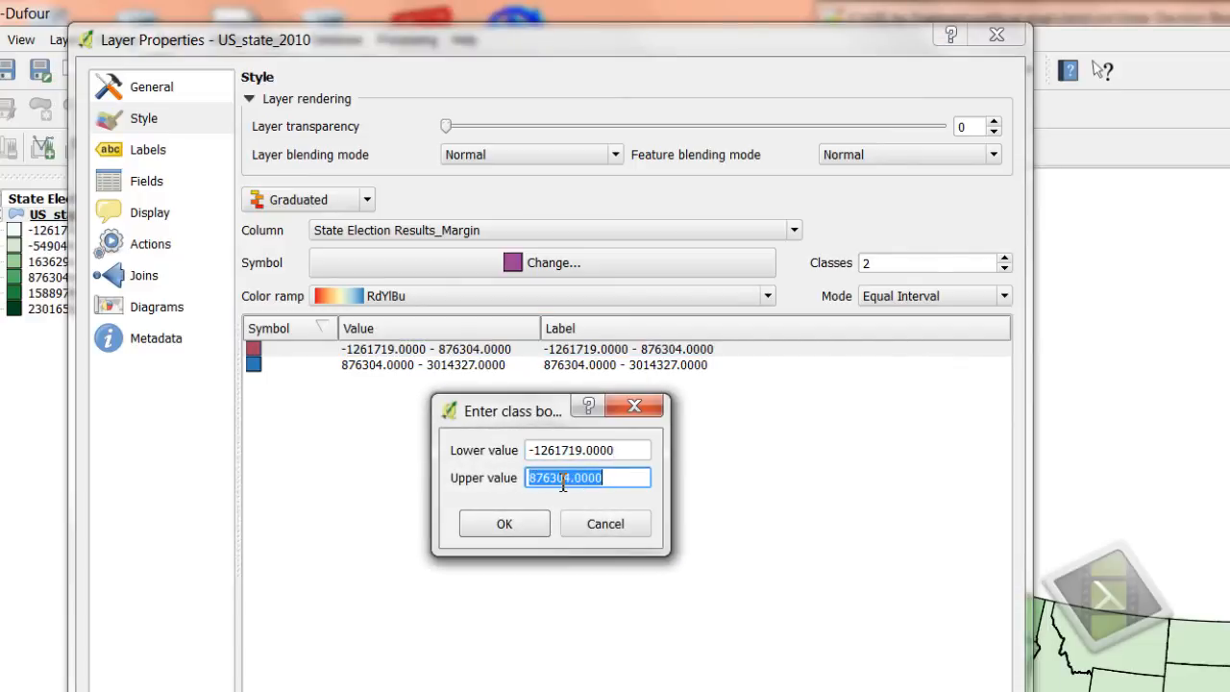
{"action": "type", "text": "0"}
{"action": "triple_click", "coordinate": [536, 456]}
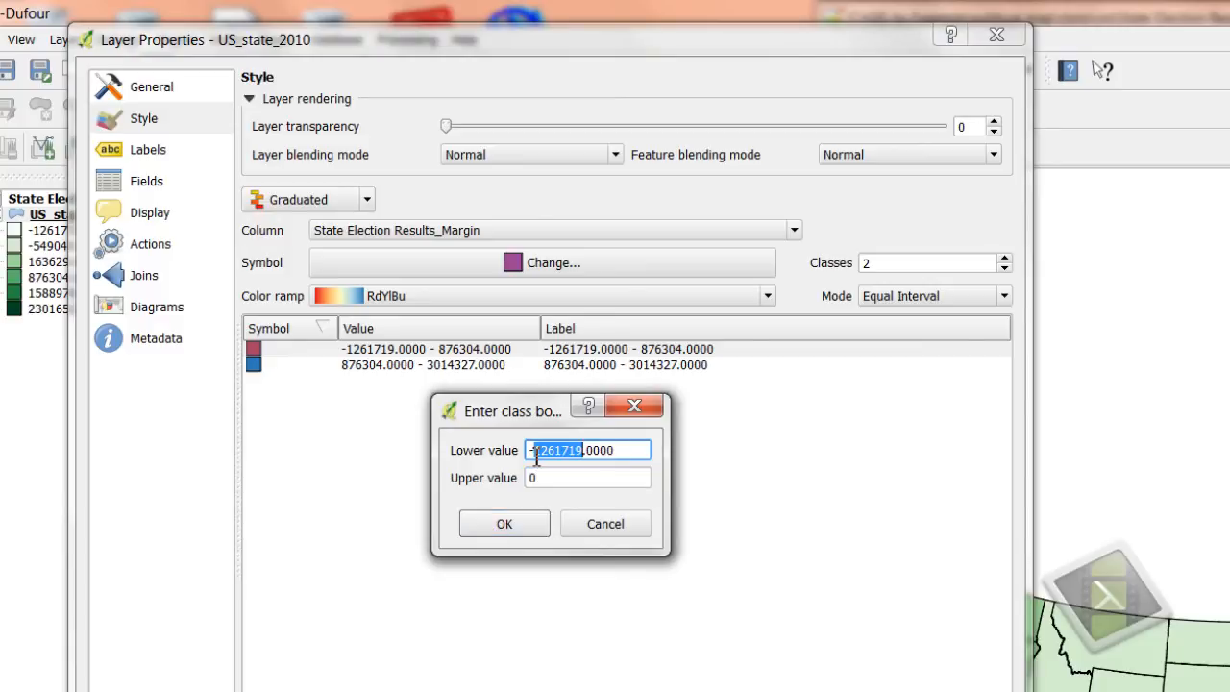
{"action": "type", "text": "-100000000"}
{"action": "left_click", "coordinate": [482, 535]}
- Set the blue class's bounds to a lower value of 0 and an upper value of 100000000
{"action": "double_click", "coordinate": [390, 365]}
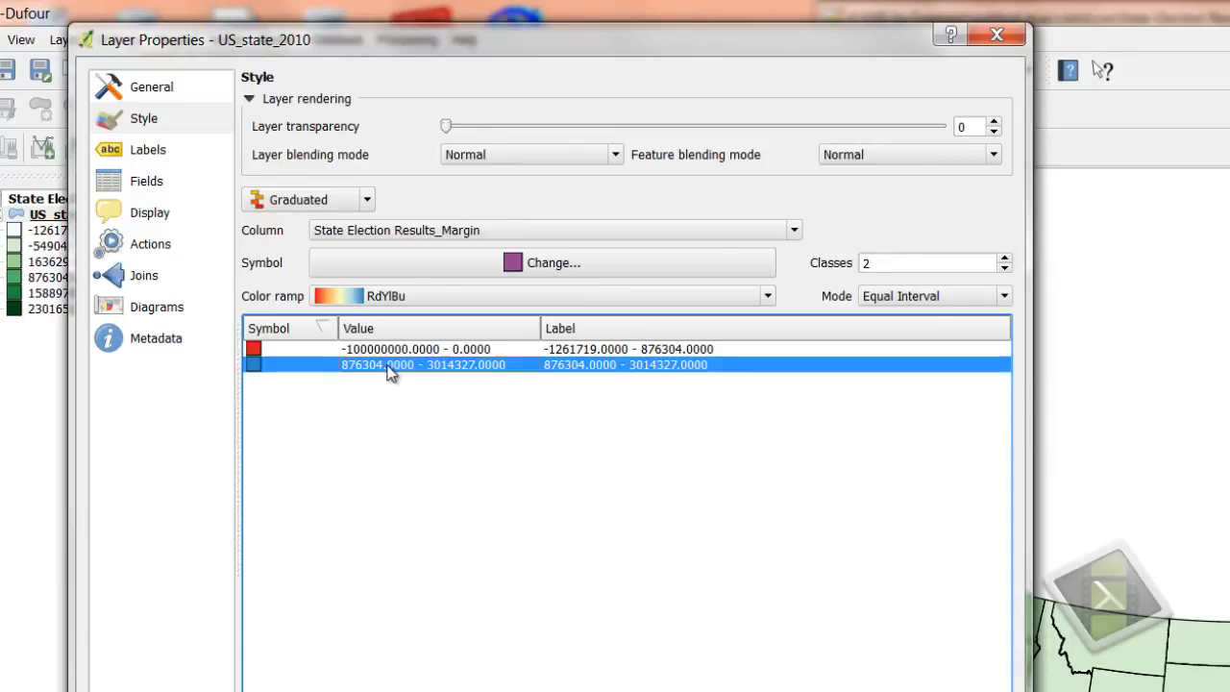
{"action": "left_click_drag", "start_coordinate": [528, 450], "coordinate": [603, 451]}
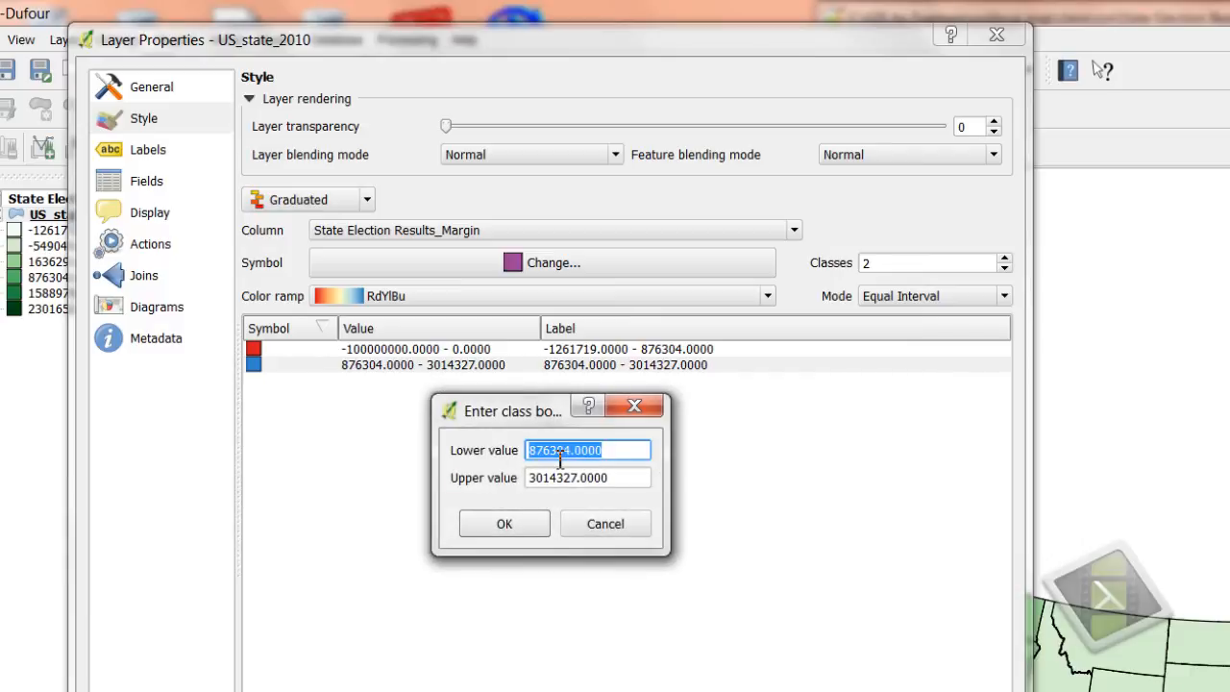
{"action": "type", "text": "0"}
{"action": "key", "text": "Tab"}
{"action": "type", "text": "1"}
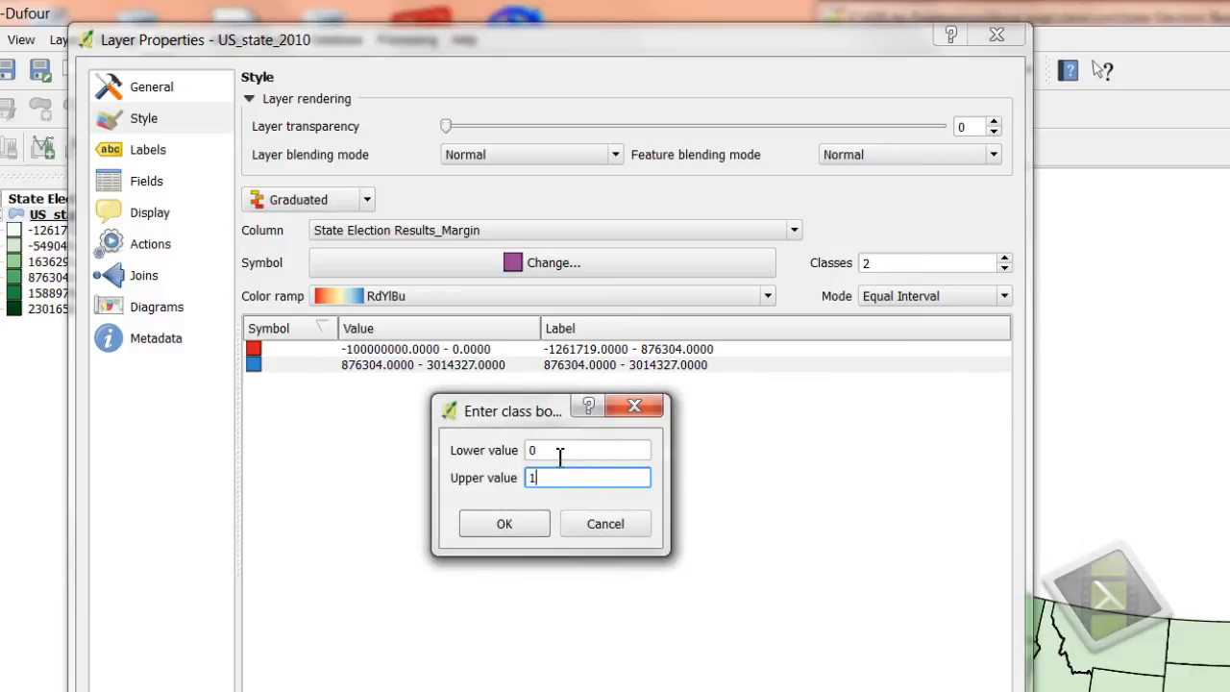
{"action": "type", "text": "00000000"}
{"action": "left_click", "coordinate": [509, 526]}
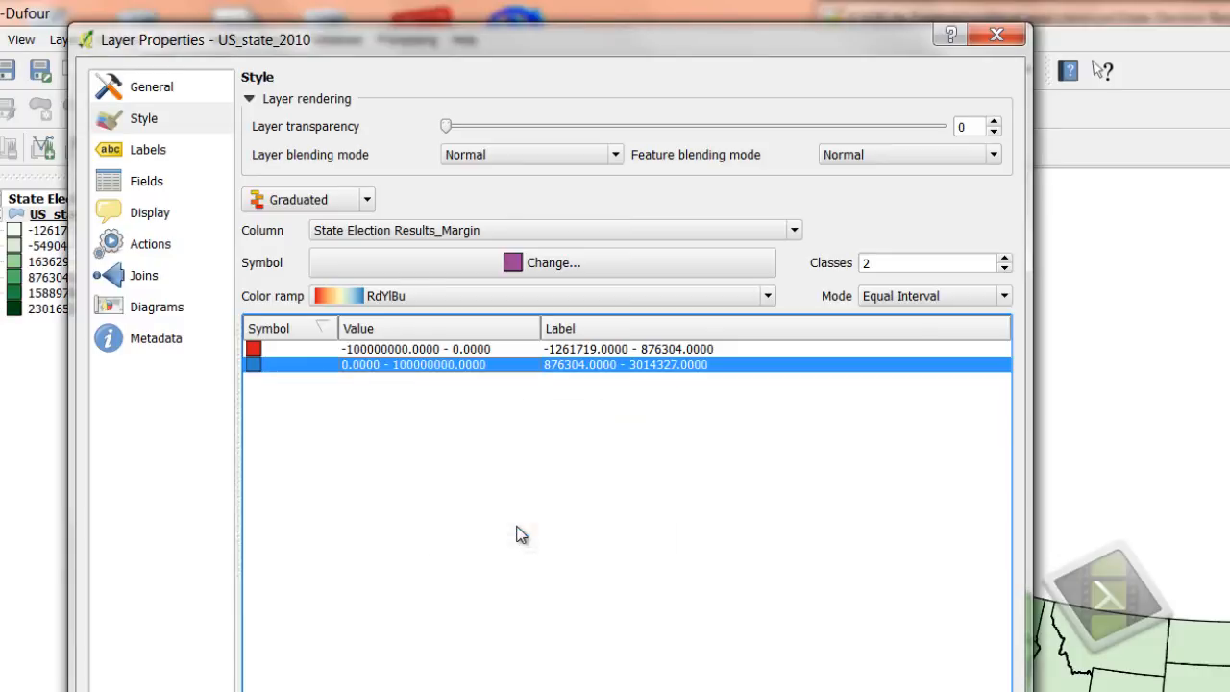
- Label the blue class "Obama" and the red class "Romey"
{"action": "double_click", "coordinate": [599, 366]}
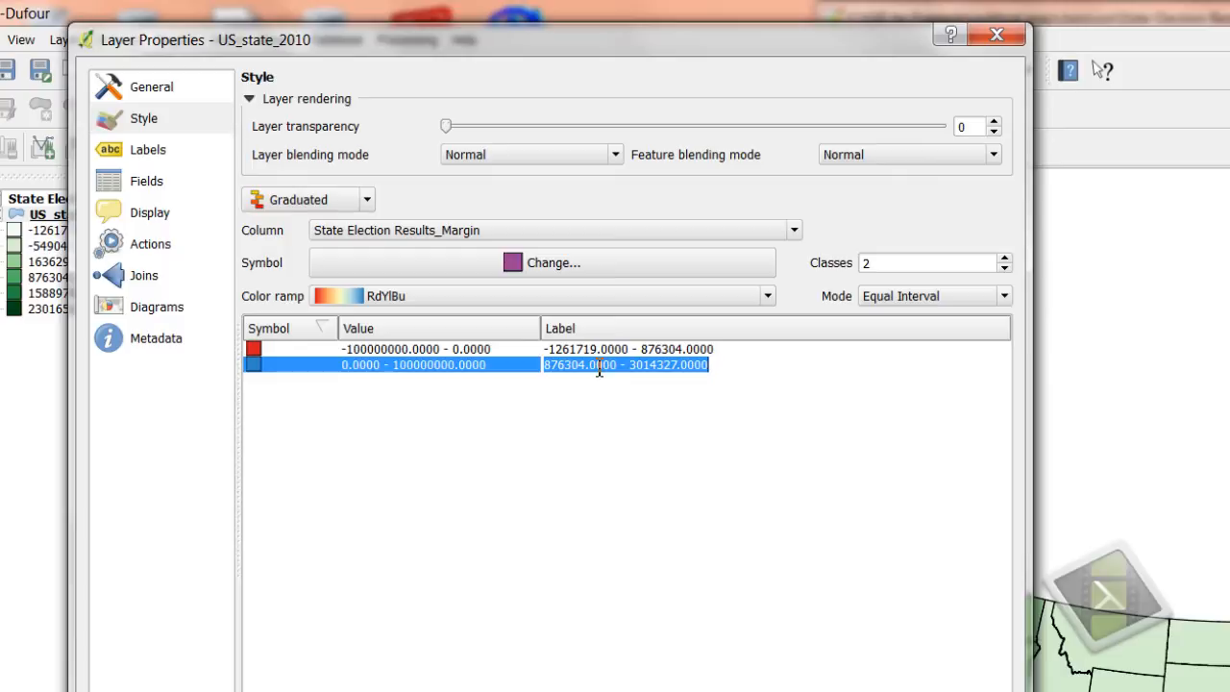
{"action": "left_click", "coordinate": [575, 414]}
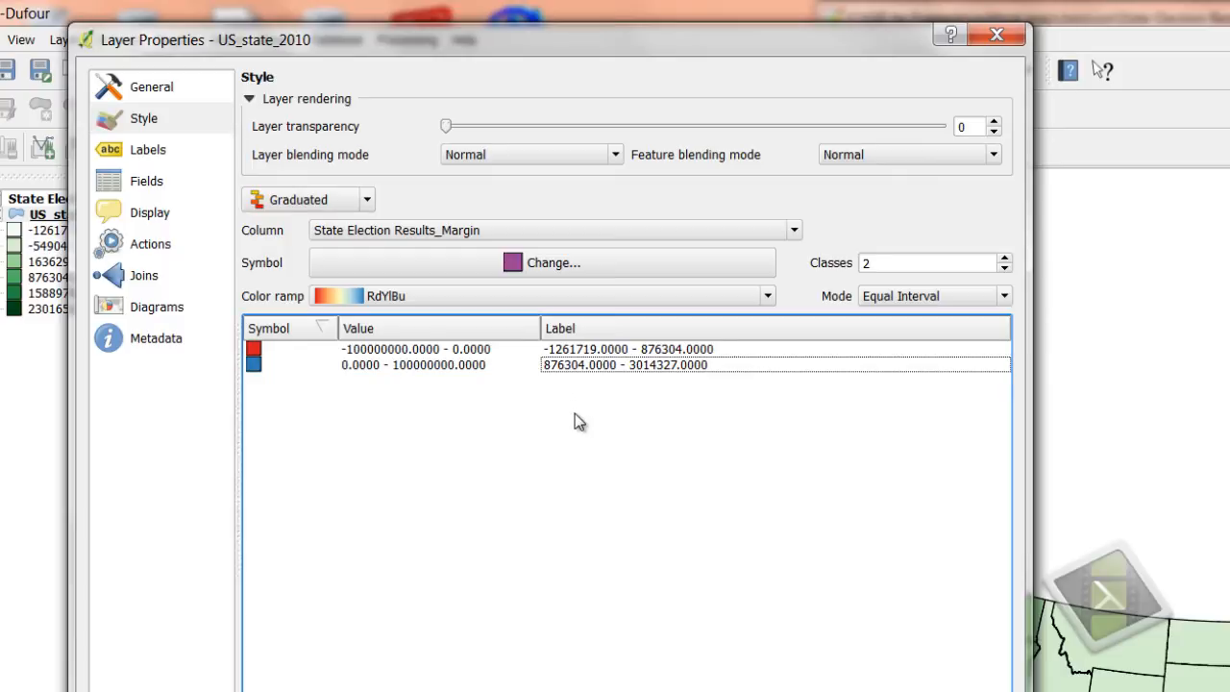
{"action": "double_click", "coordinate": [621, 371]}
{"action": "type", "text": "Obama"}
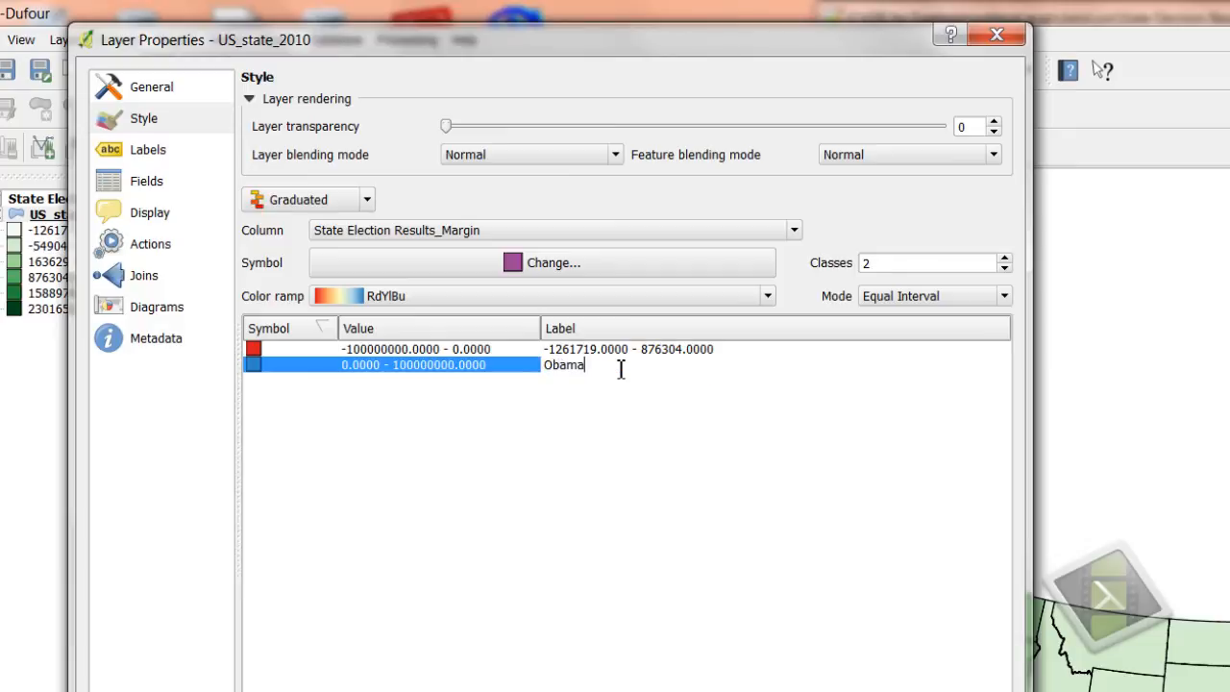
{"action": "double_click", "coordinate": [627, 349]}
{"action": "type", "text": "Romey"}
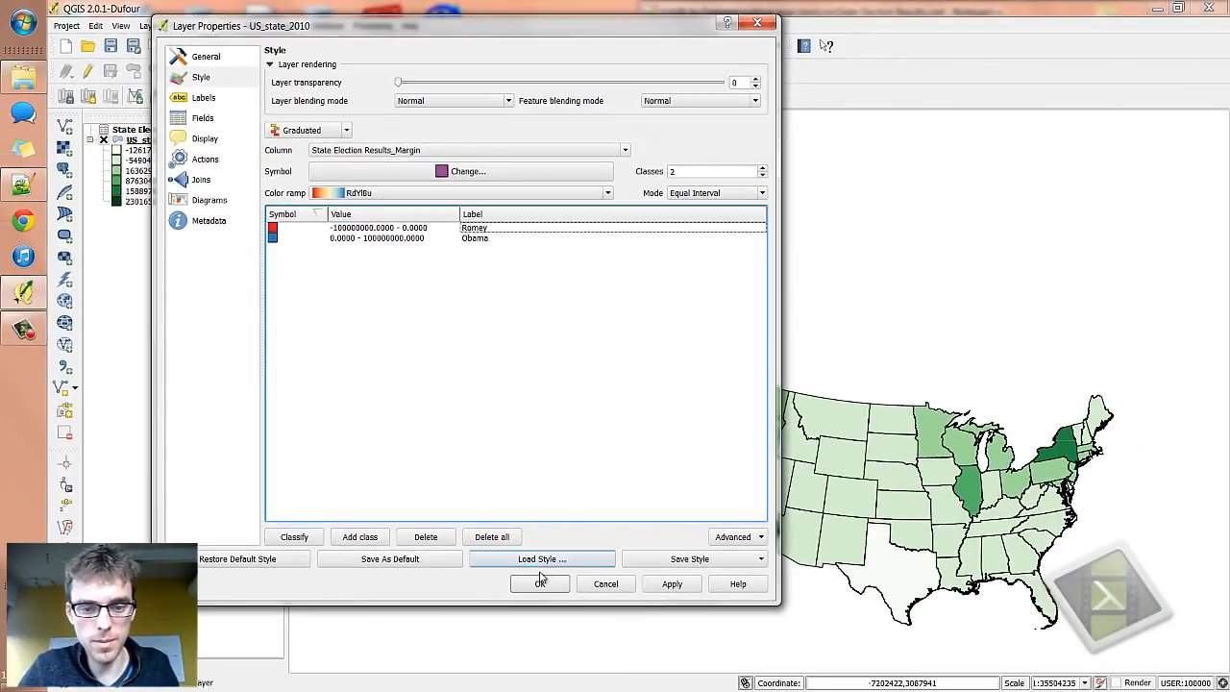
- Accept the two-class style for the US_state_2010 layer and turn map rendering back on to redraw the states
{"action": "left_click", "coordinate": [590, 687]}
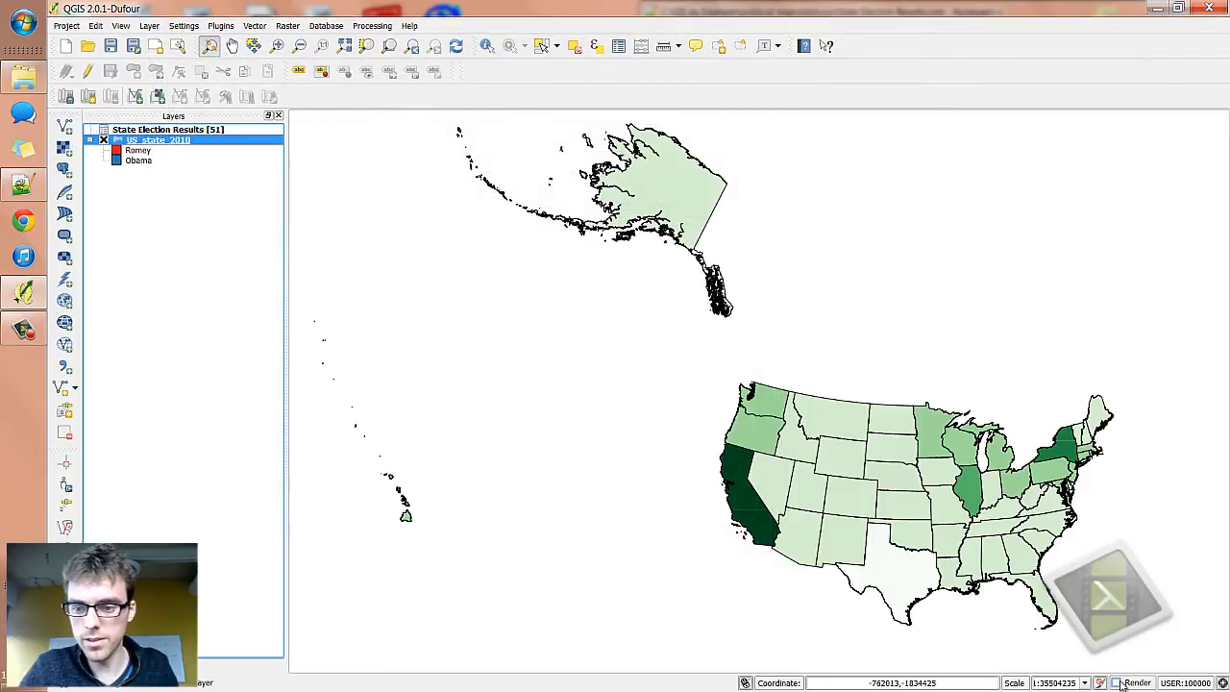
{"action": "left_click", "coordinate": [1118, 683]}
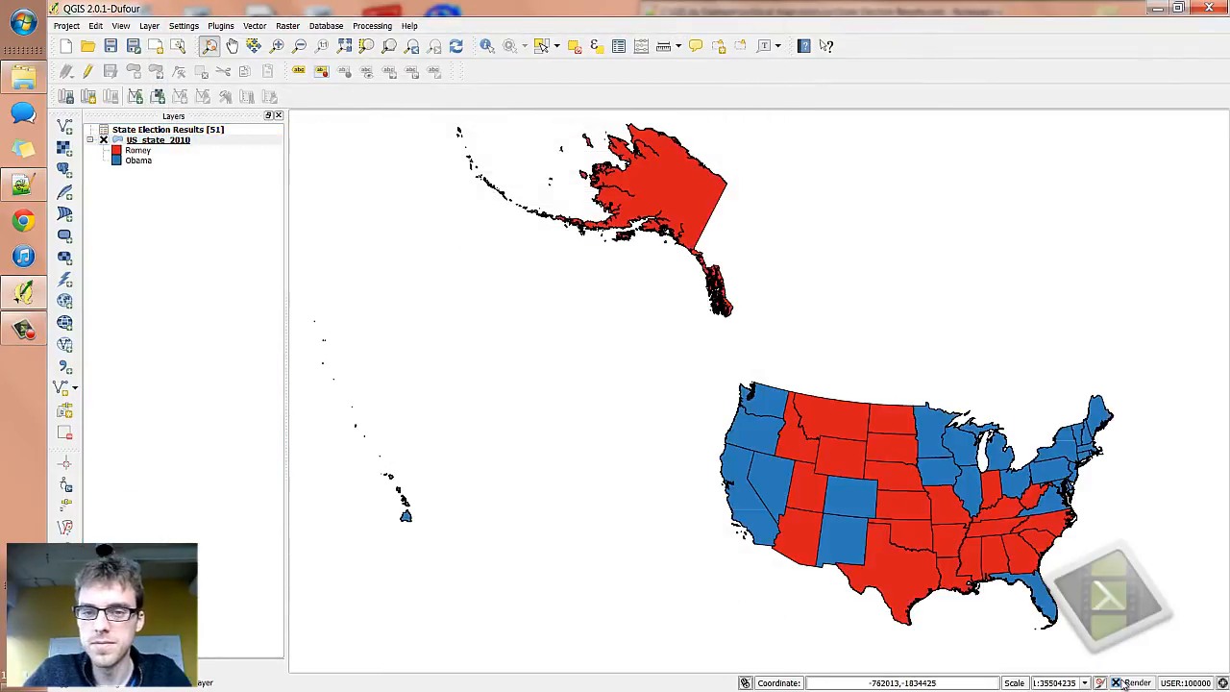